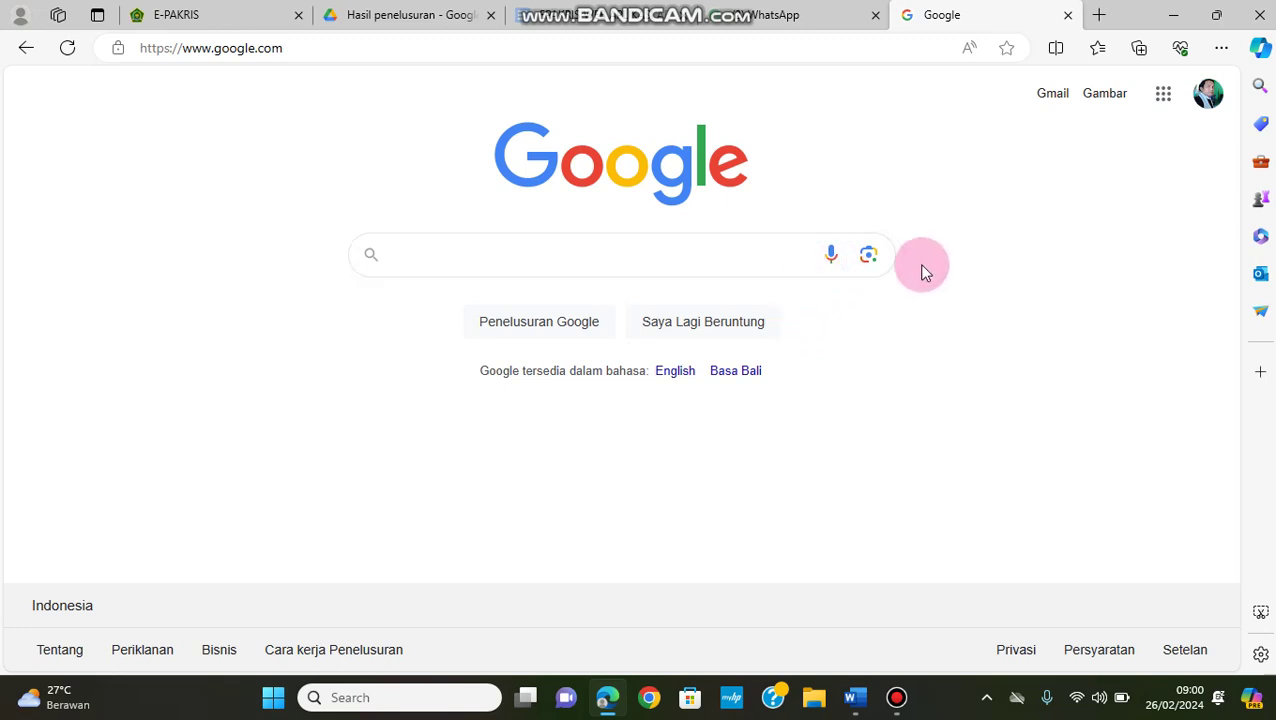
Dismiss the recent-searches list and switch to the e-PAKris login page
{"action": "left_click", "coordinate": [323, 47]}
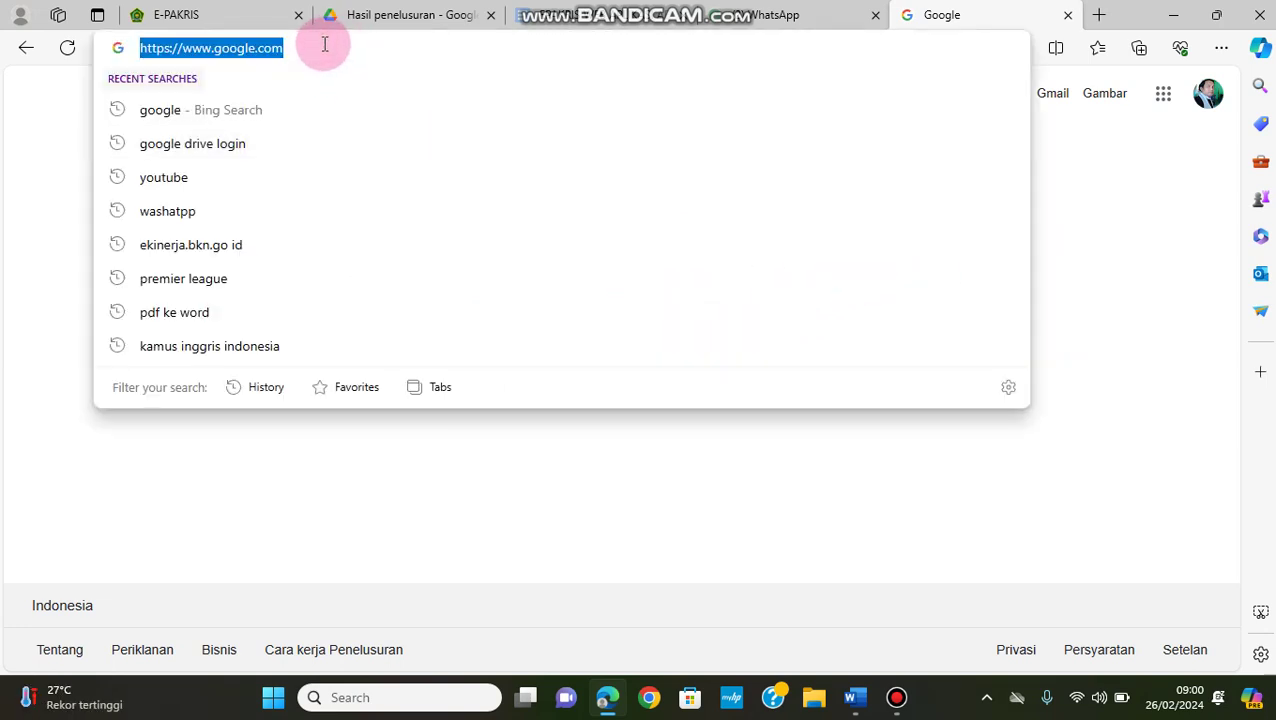
{"action": "left_click", "coordinate": [878, 530]}
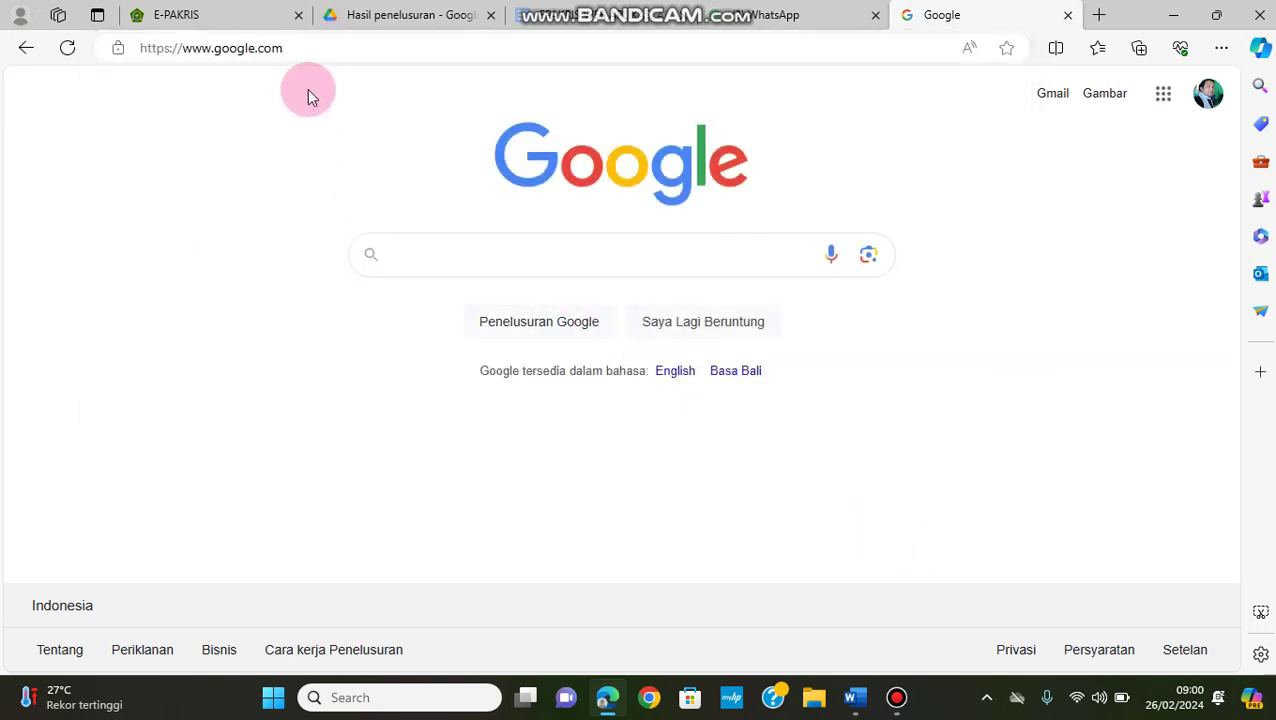
{"action": "left_click", "coordinate": [205, 17]}
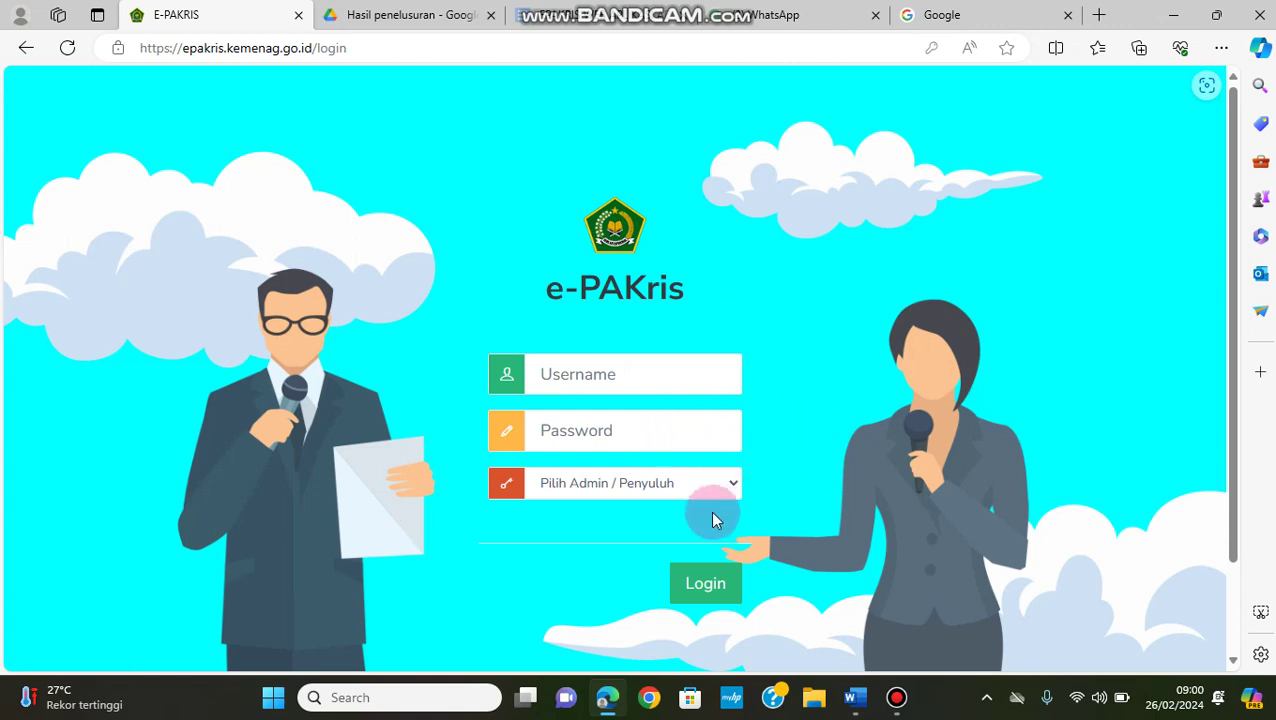
Paste the counselor's ID number into the Username field
{"action": "left_click", "coordinate": [726, 483]}
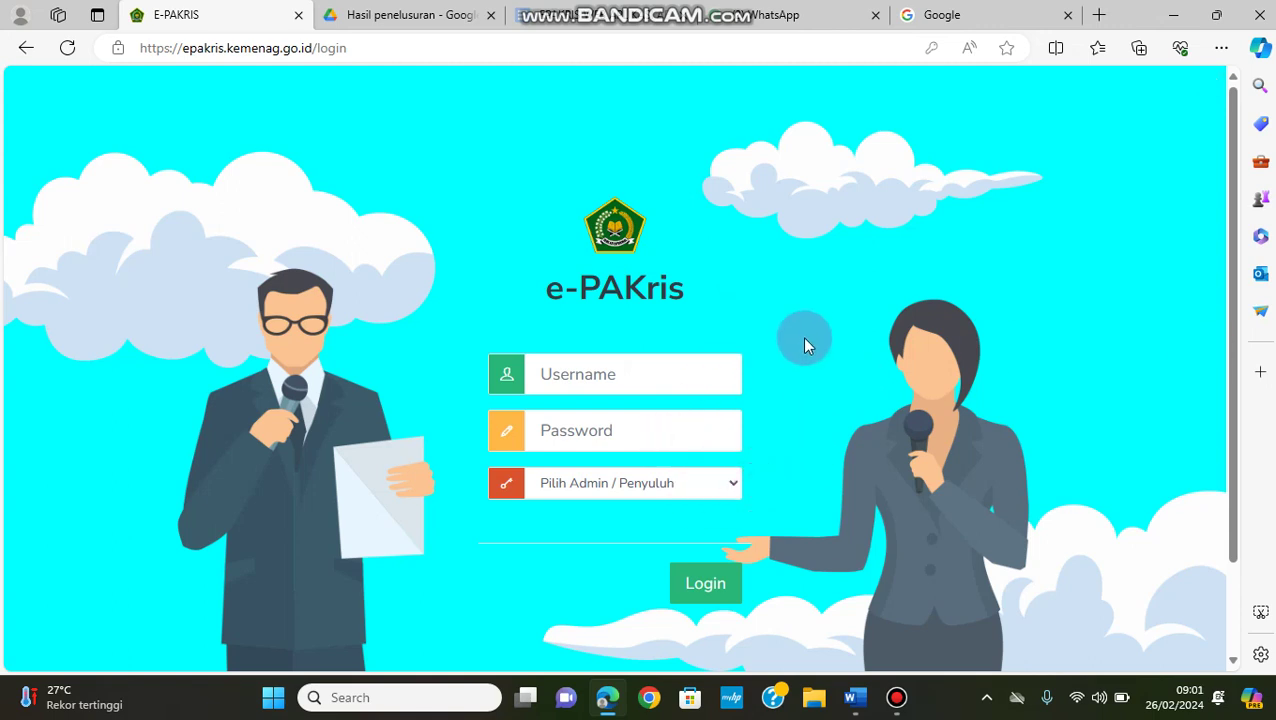
{"action": "left_click", "coordinate": [649, 374]}
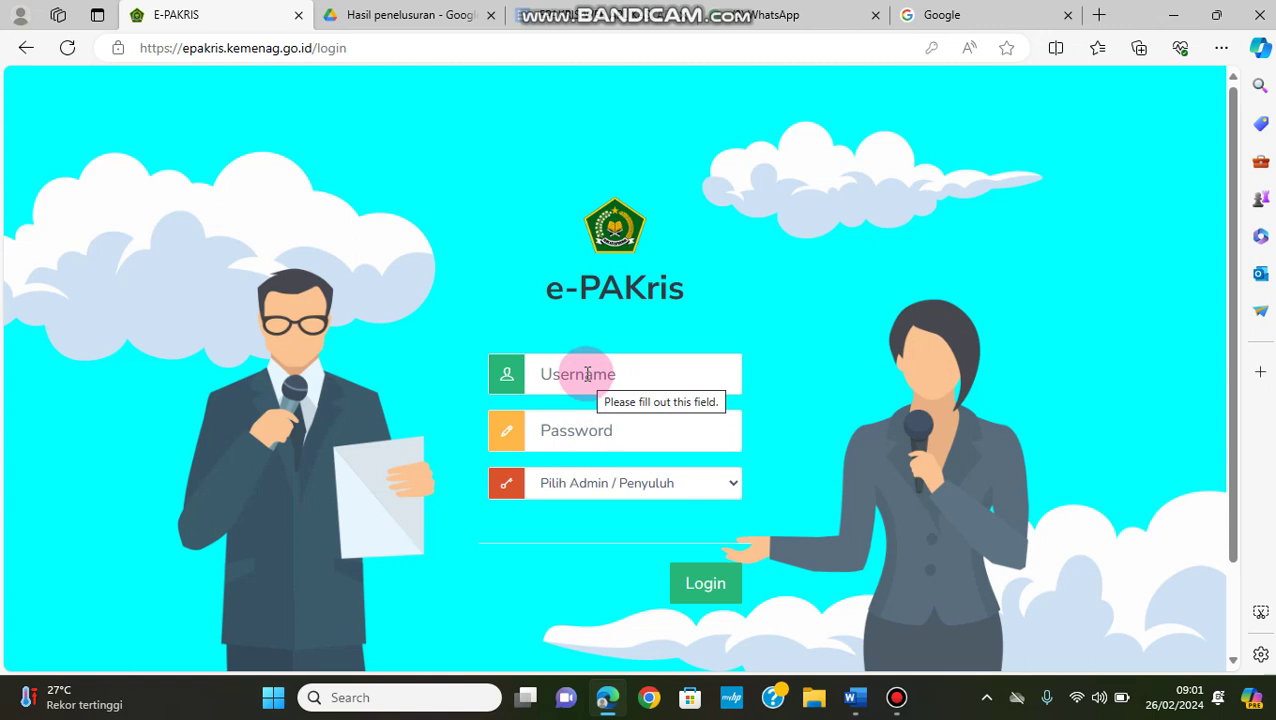
{"action": "left_click", "coordinate": [585, 375]}
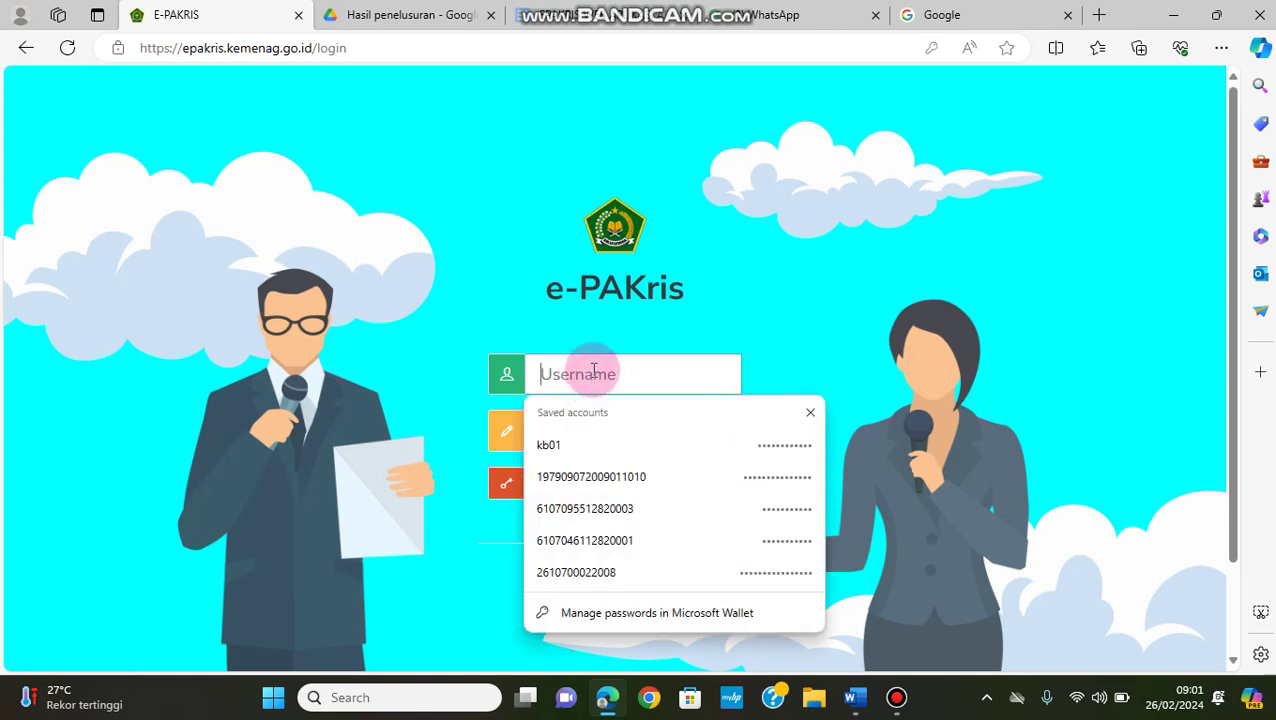
{"action": "key", "text": "ctrl+v"}
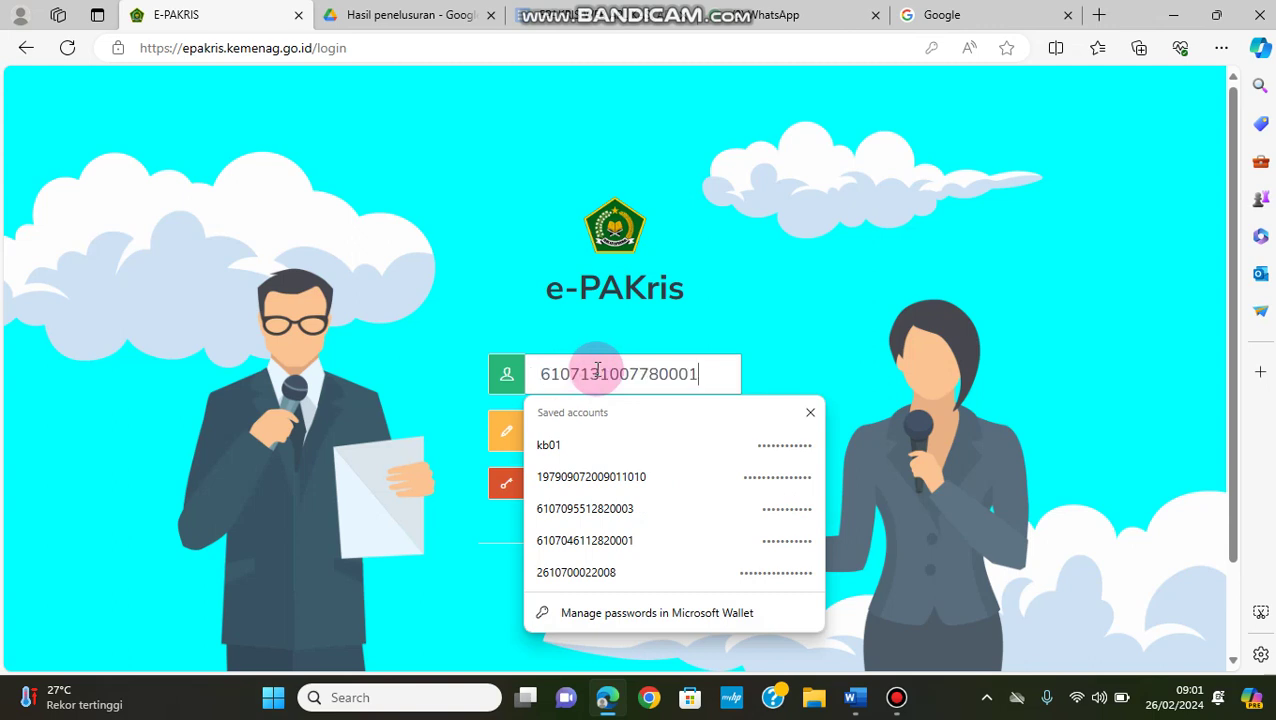
{"action": "left_click", "coordinate": [728, 374]}
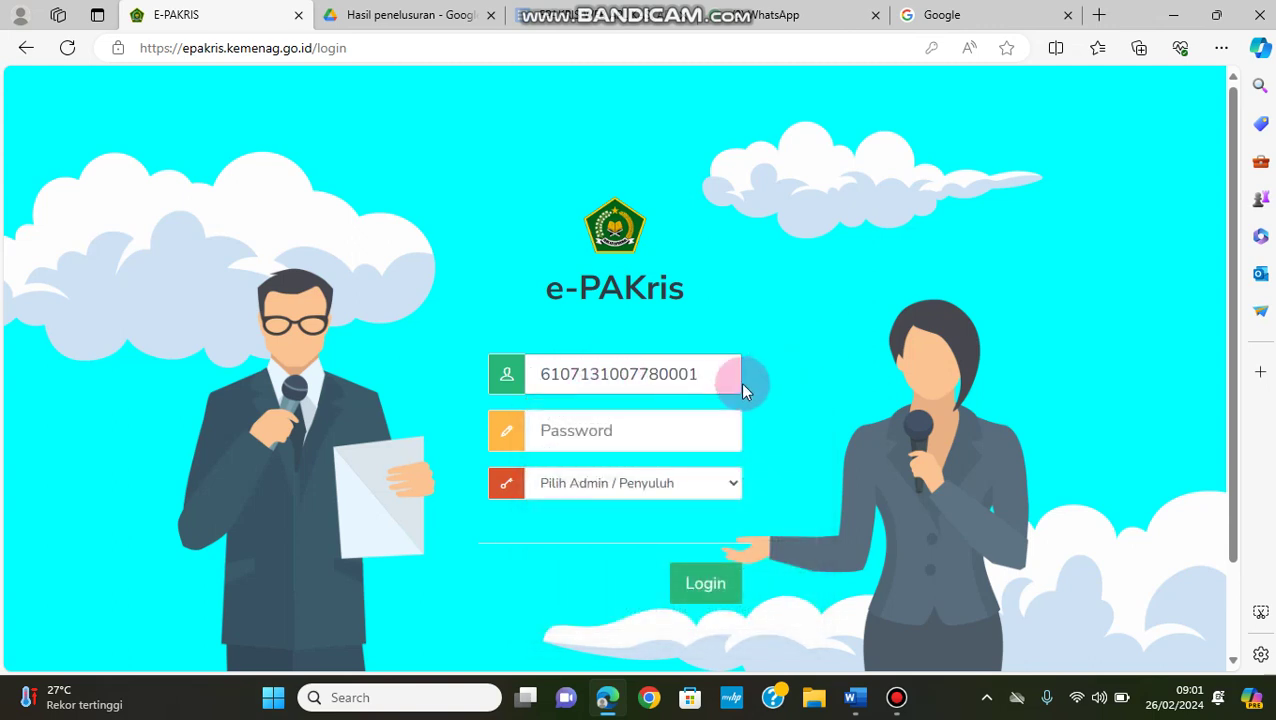
{"action": "left_click", "coordinate": [728, 375]}
{"action": "left_click", "coordinate": [724, 378]}
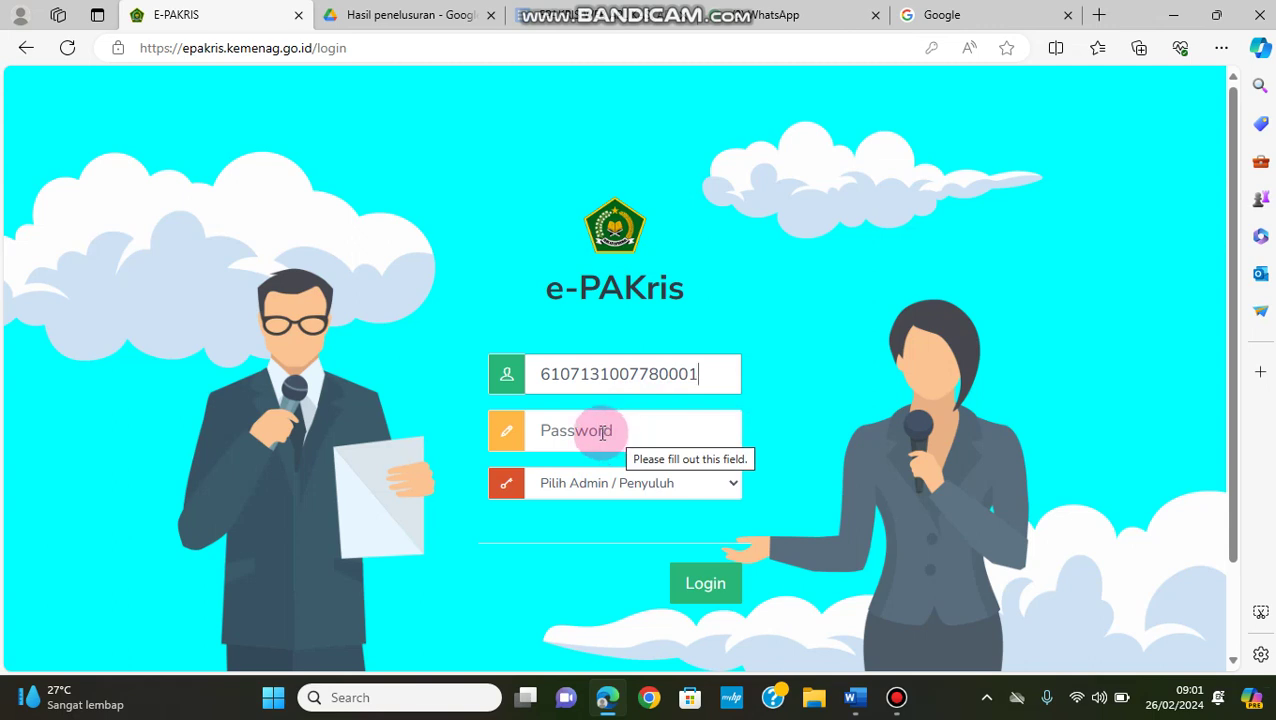
Enter the account password, reveal it as plain text, and correct its mistyped final digits
{"action": "left_click", "coordinate": [602, 438]}
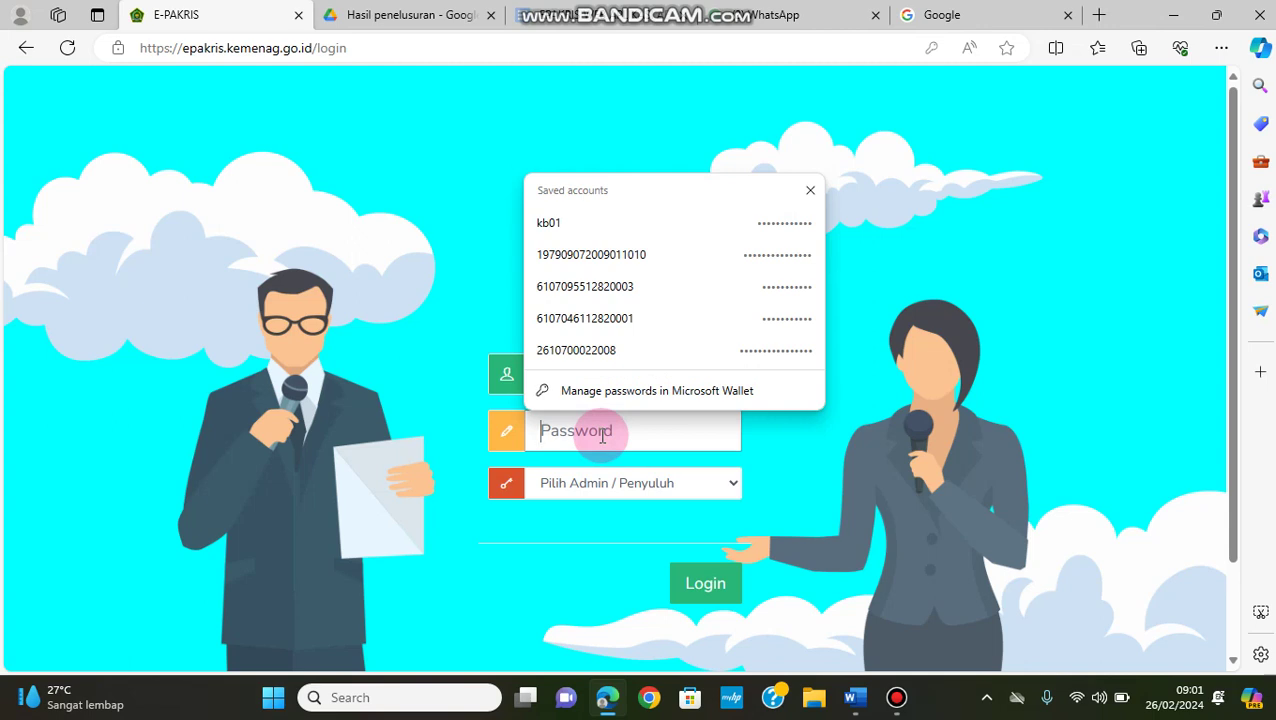
{"action": "type", "text": "•••••"}
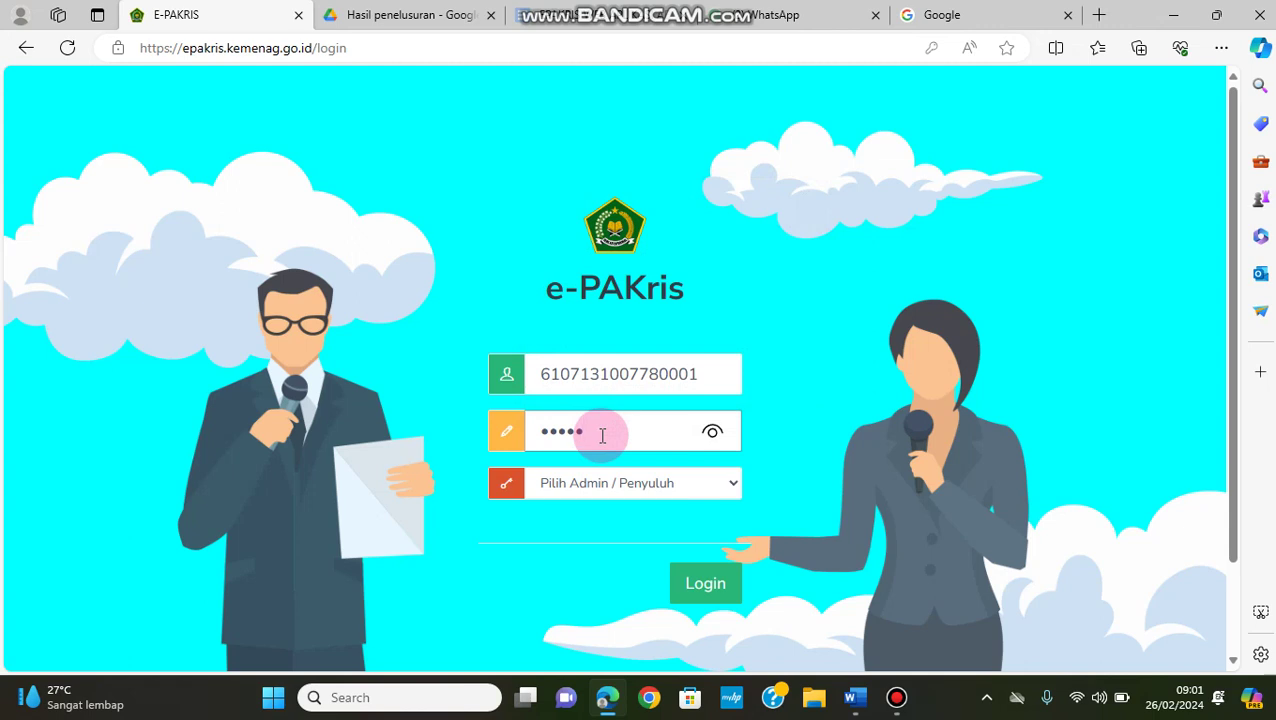
{"action": "type", "text": "••••"}
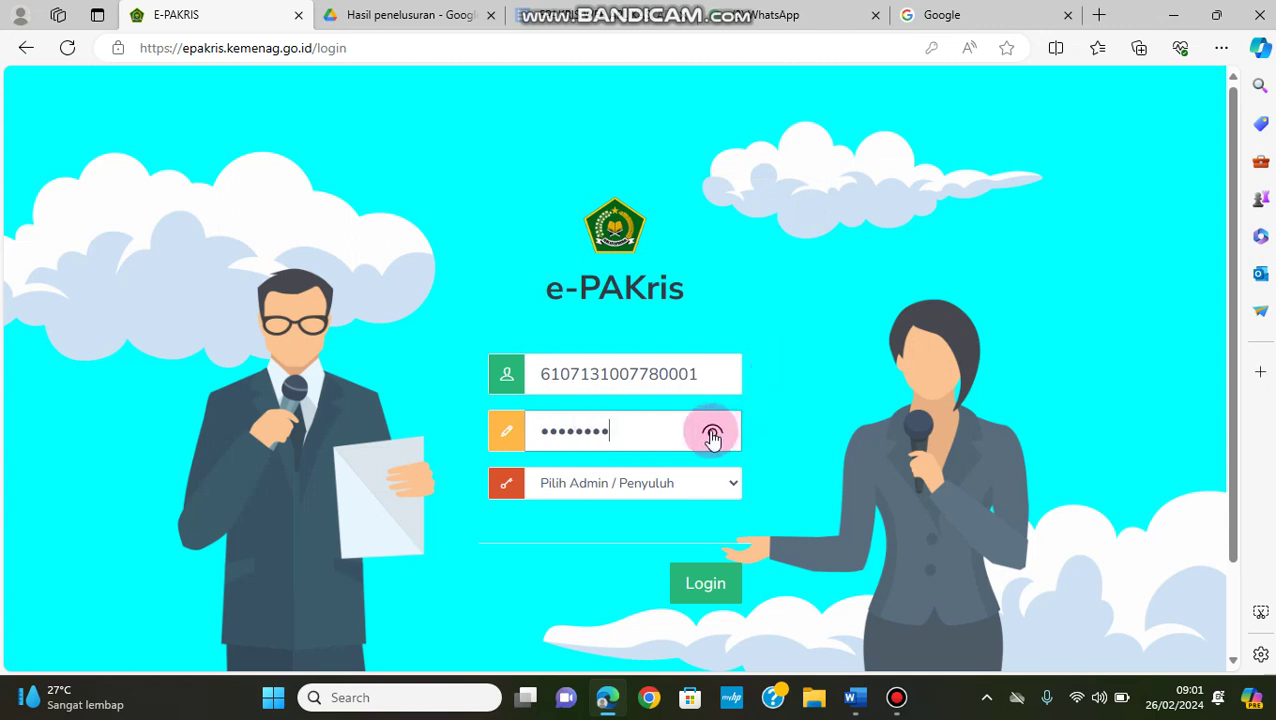
{"action": "left_click", "coordinate": [712, 436]}
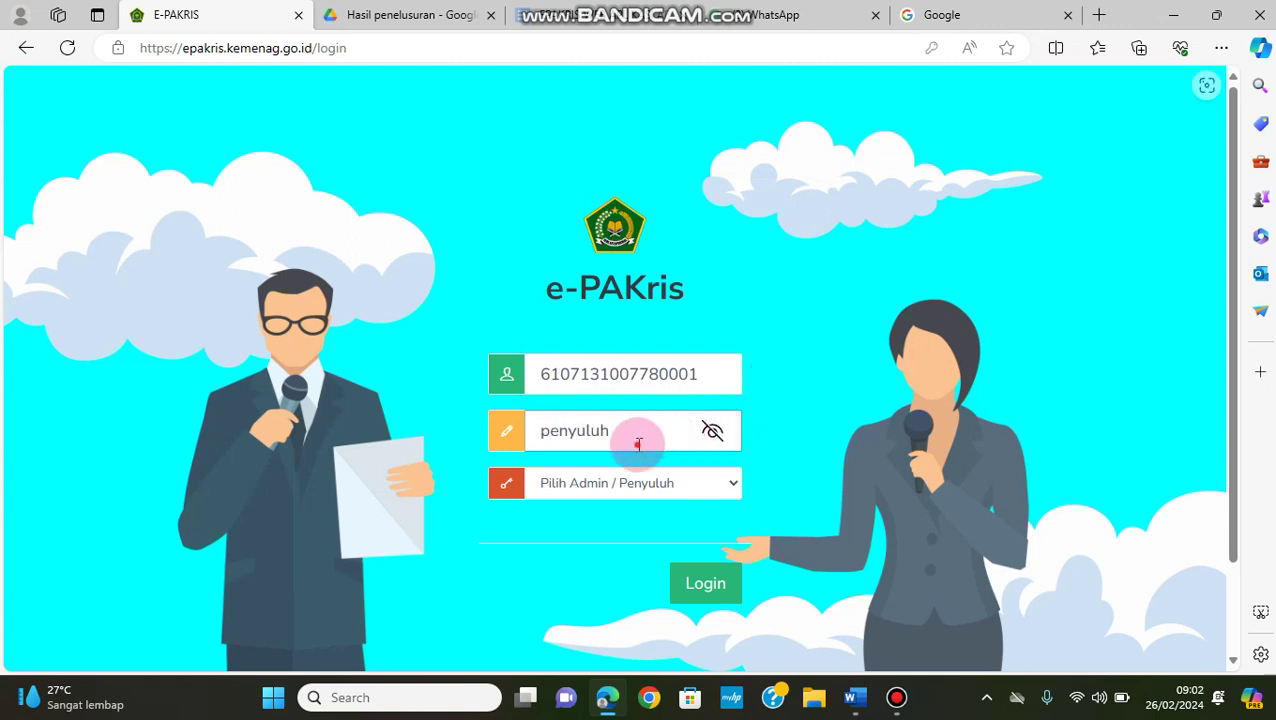
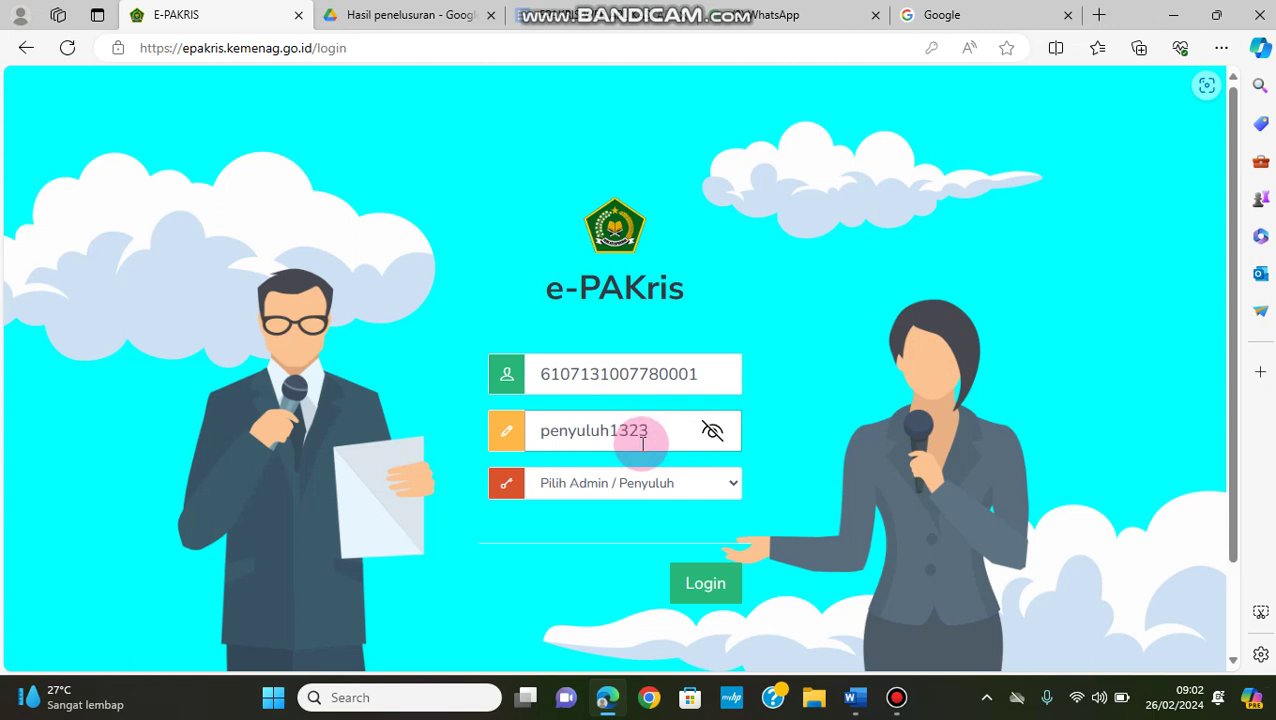
{"action": "key", "text": "BackSpace"}
{"action": "key", "text": "BackSpace"}
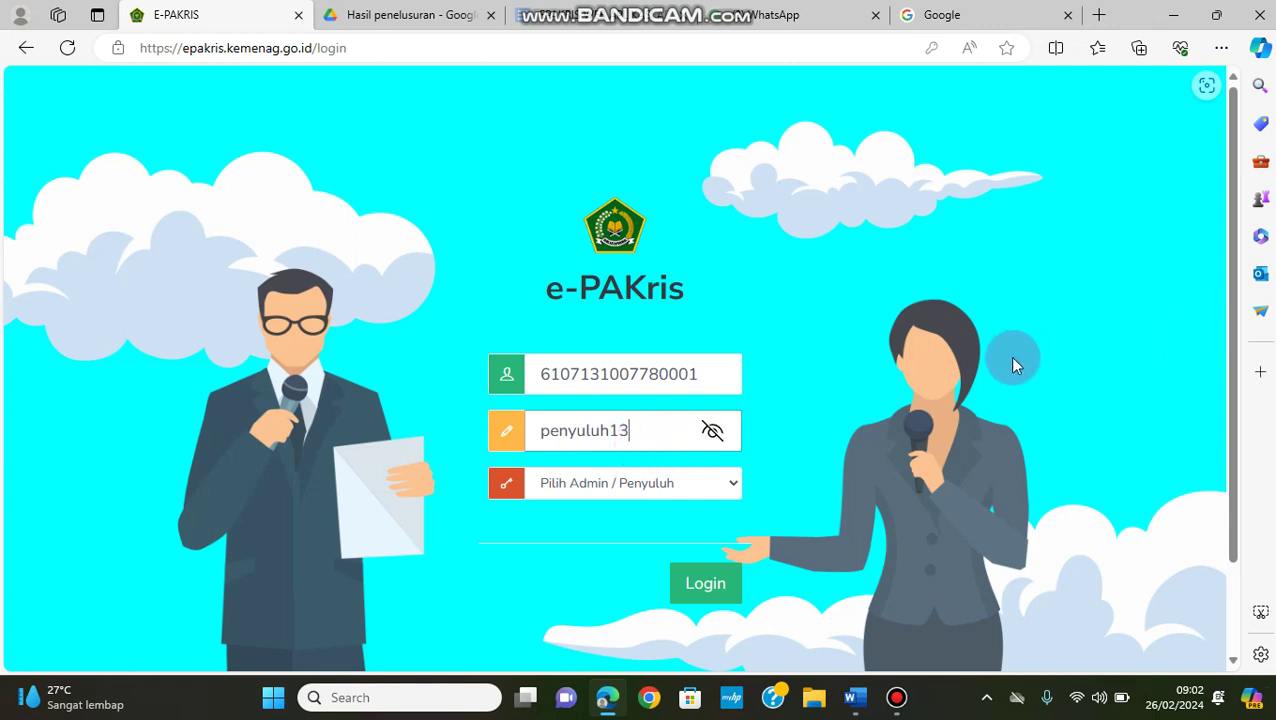
{"action": "key", "text": "BackSpace"}
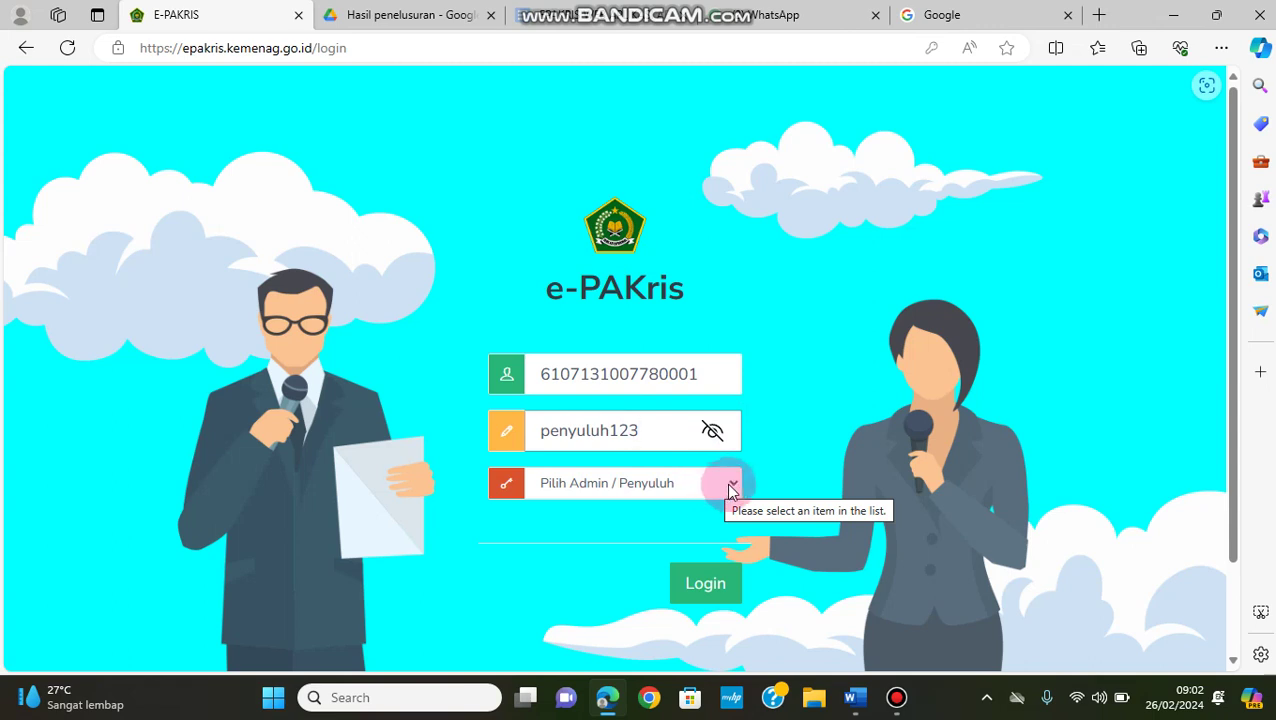
Choose PENYULUH NON PNS in the 'Pilih Admin / Penyuluh' dropdown and submit the login
{"action": "left_click", "coordinate": [728, 485]}
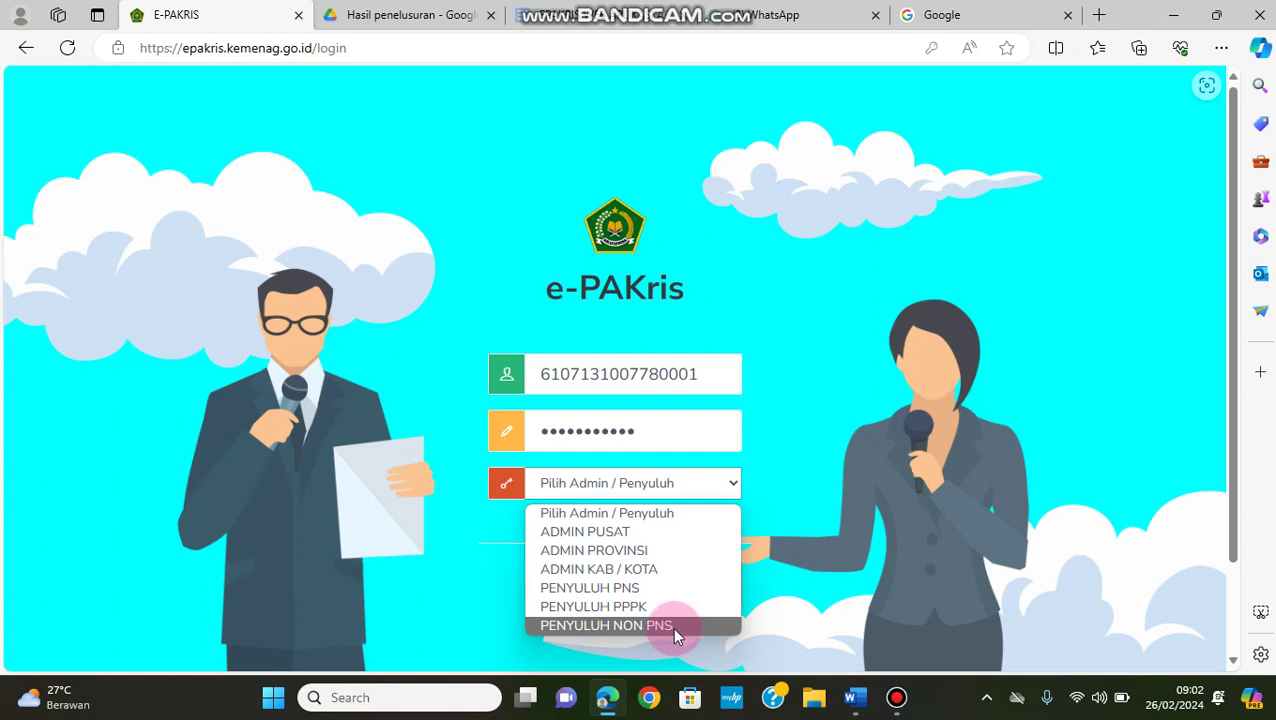
{"action": "left_click", "coordinate": [673, 626]}
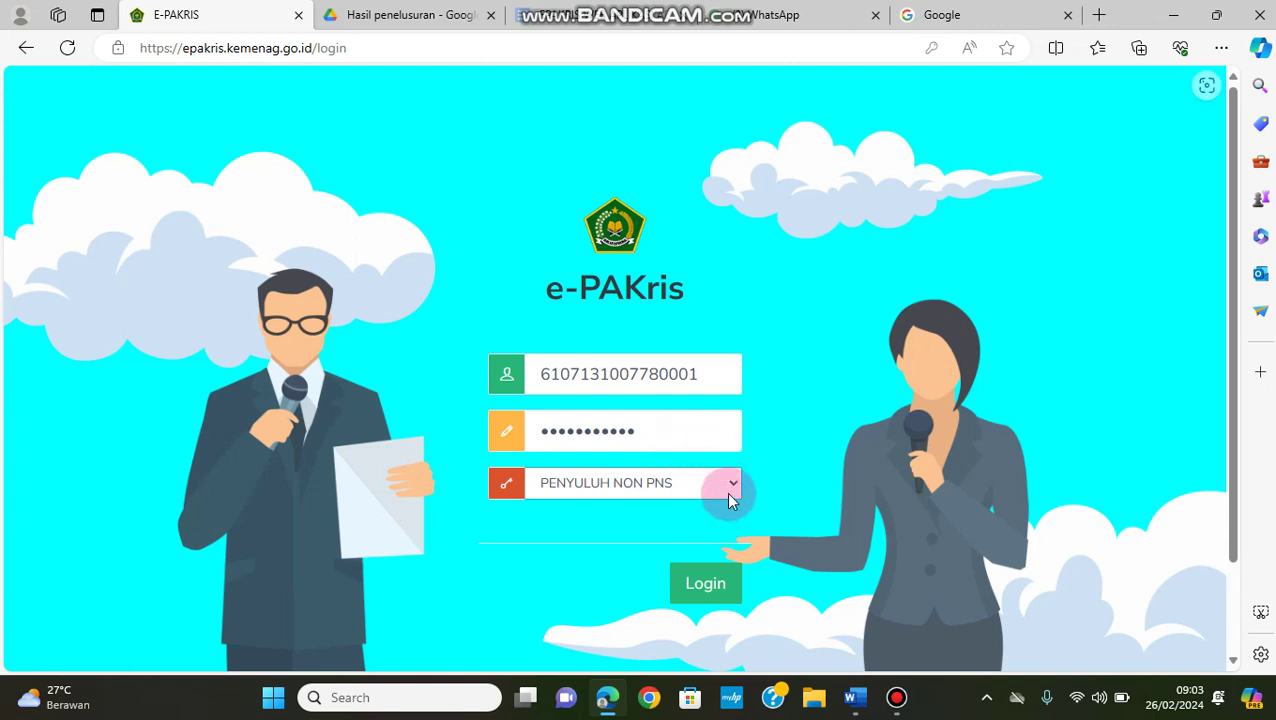
{"action": "left_click", "coordinate": [709, 590]}
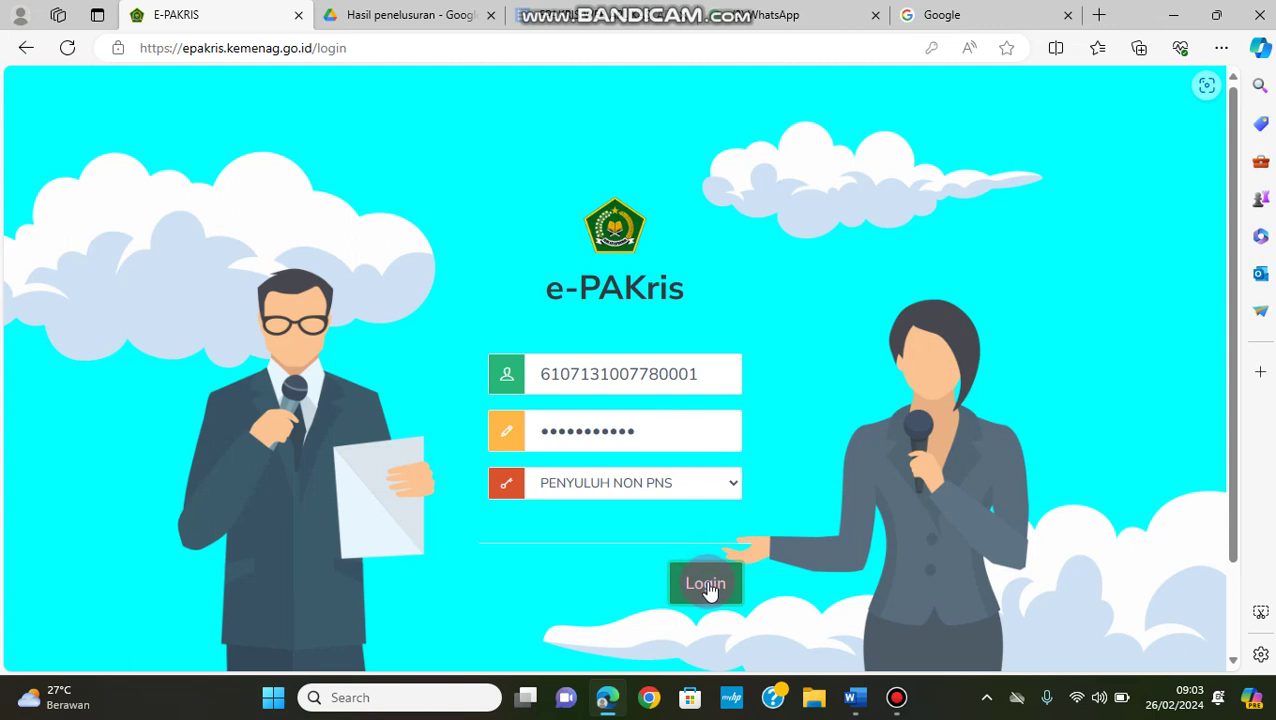
Log in to the counselor account, go to BERANDA, then open the MODUL page
{"action": "left_click", "coordinate": [709, 588]}
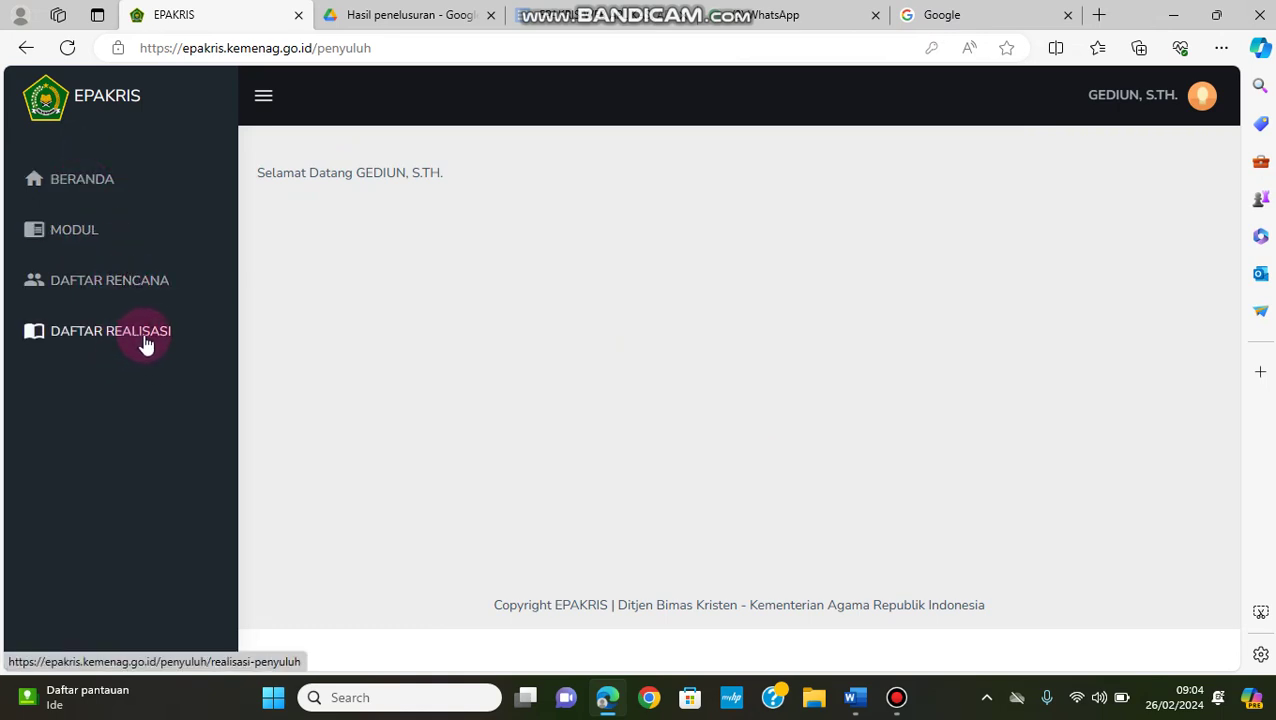
{"action": "left_click", "coordinate": [95, 192]}
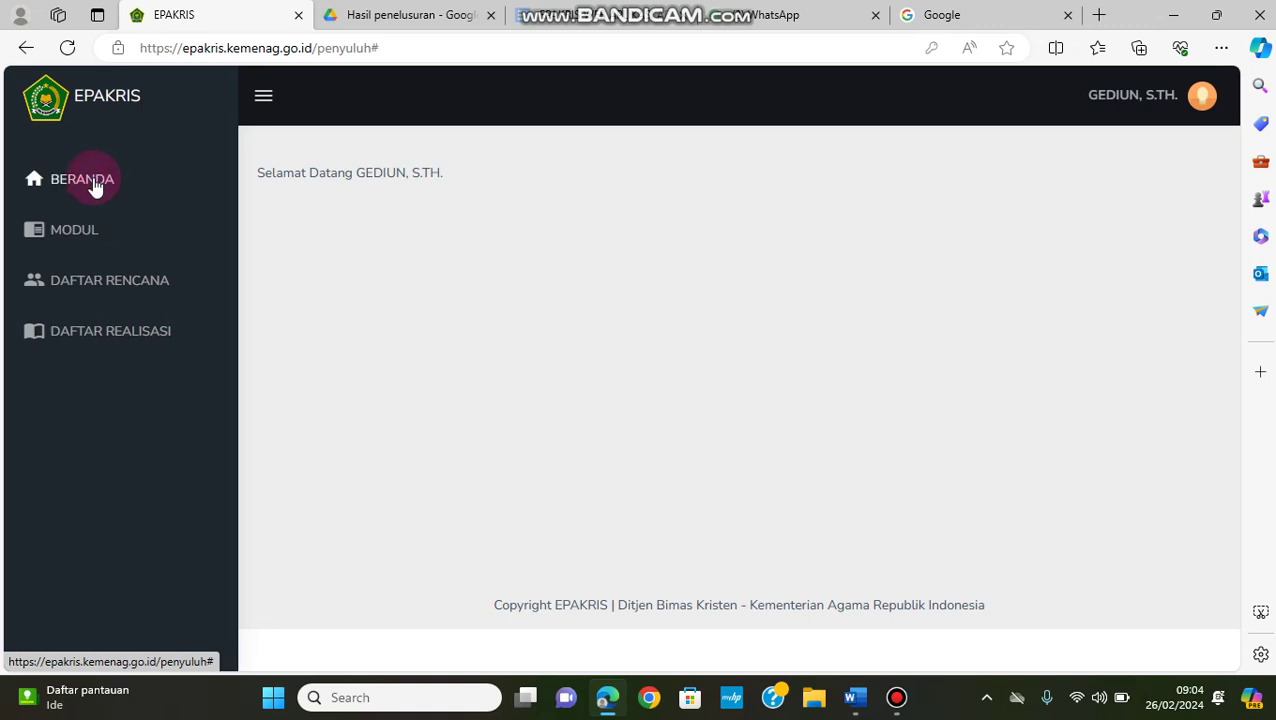
{"action": "left_click", "coordinate": [105, 190]}
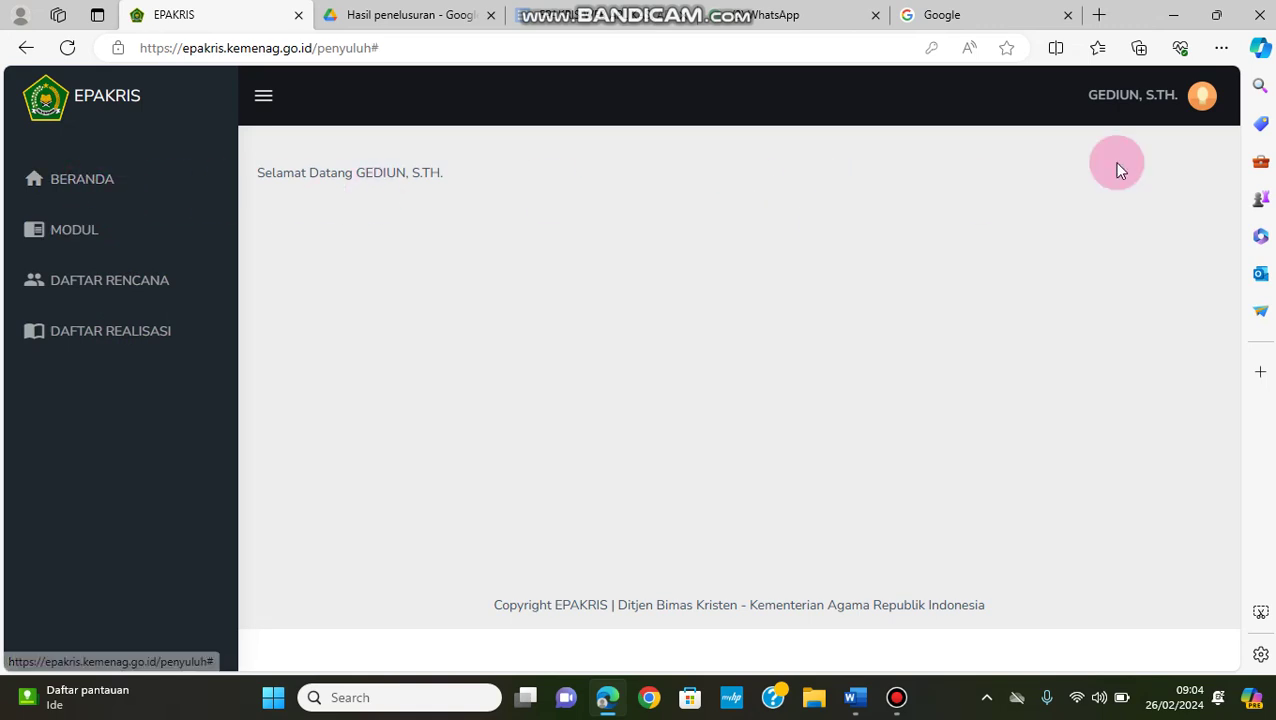
{"action": "left_click", "coordinate": [125, 238]}
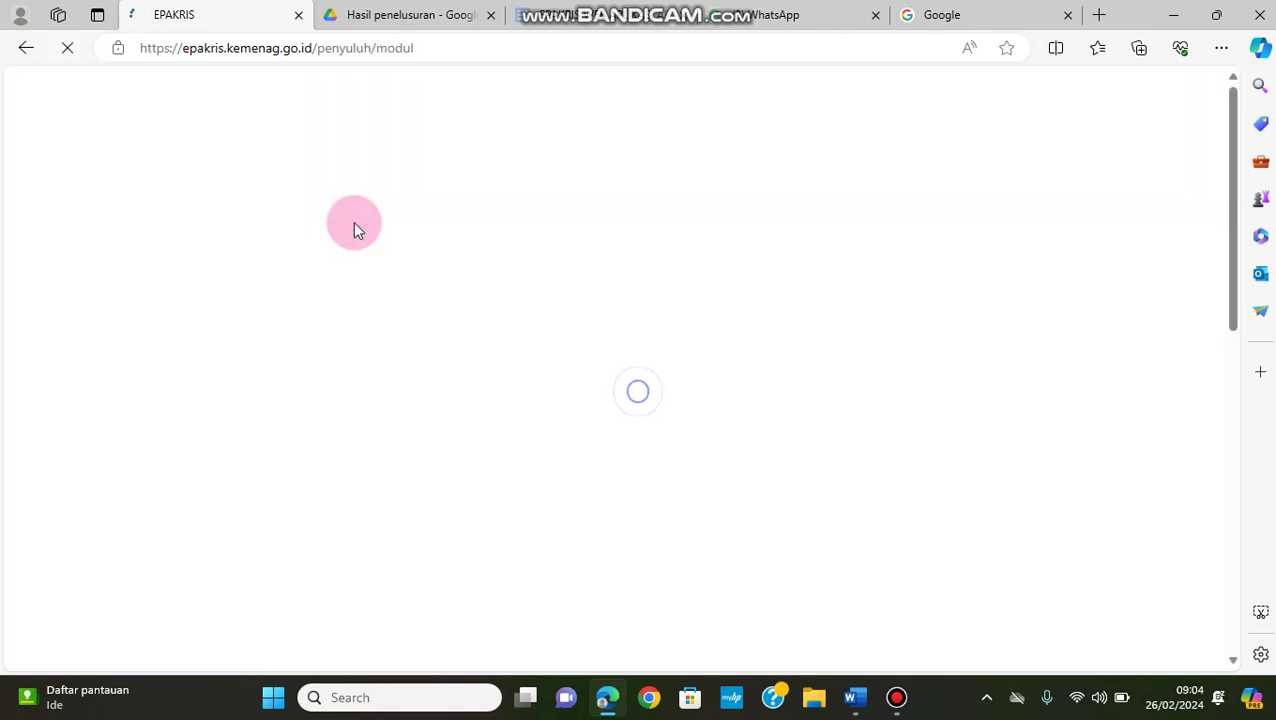
Scroll the Daftar Modul table and switch to page 2, showing modules 11 to 18
{"action": "scroll", "coordinate": [501, 350], "scroll_direction": "down", "scroll_amount": 5}
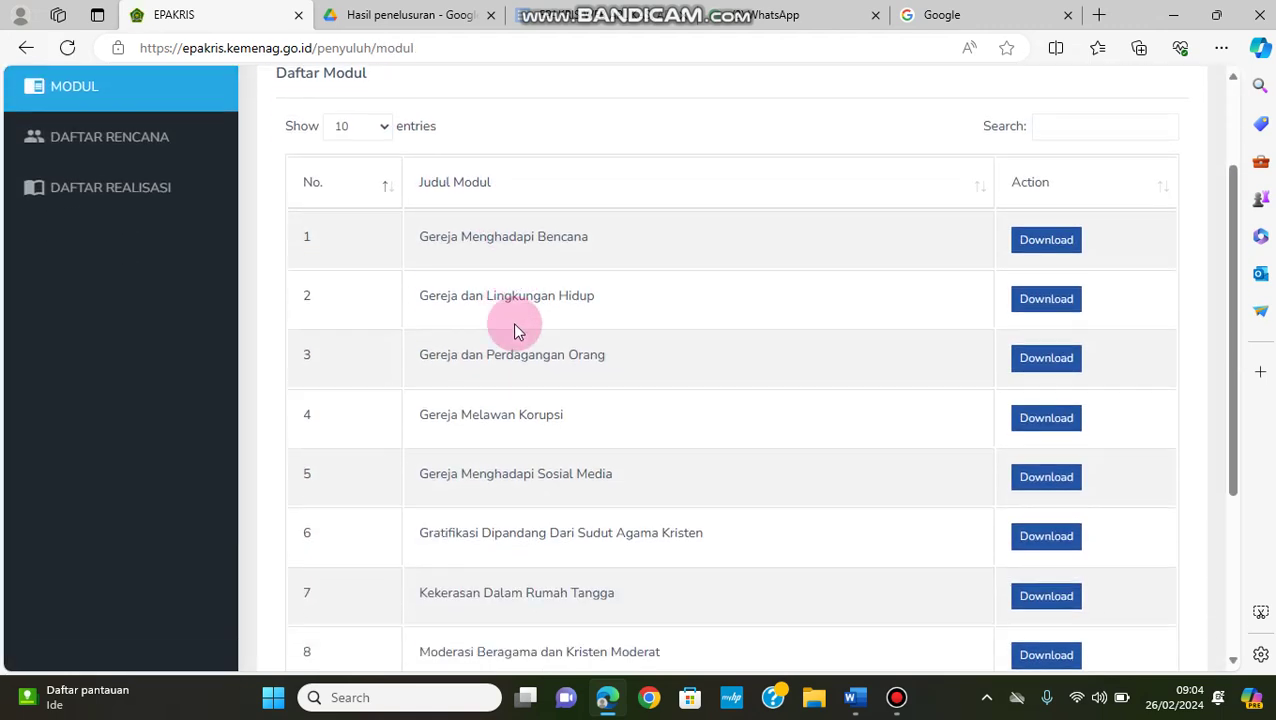
{"action": "scroll", "coordinate": [577, 217], "scroll_direction": "down", "scroll_amount": 3}
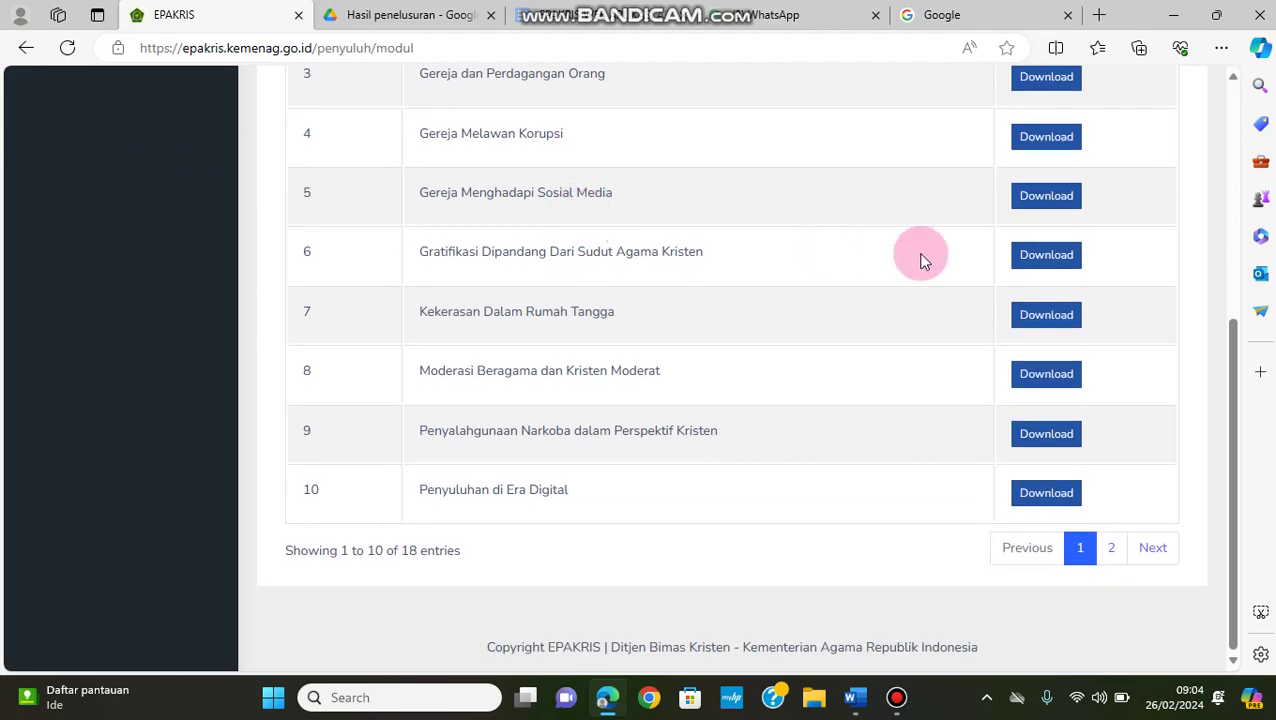
{"action": "scroll", "coordinate": [1025, 232], "scroll_direction": "up", "scroll_amount": 5}
{"action": "scroll", "coordinate": [684, 280], "scroll_direction": "up", "scroll_amount": 3}
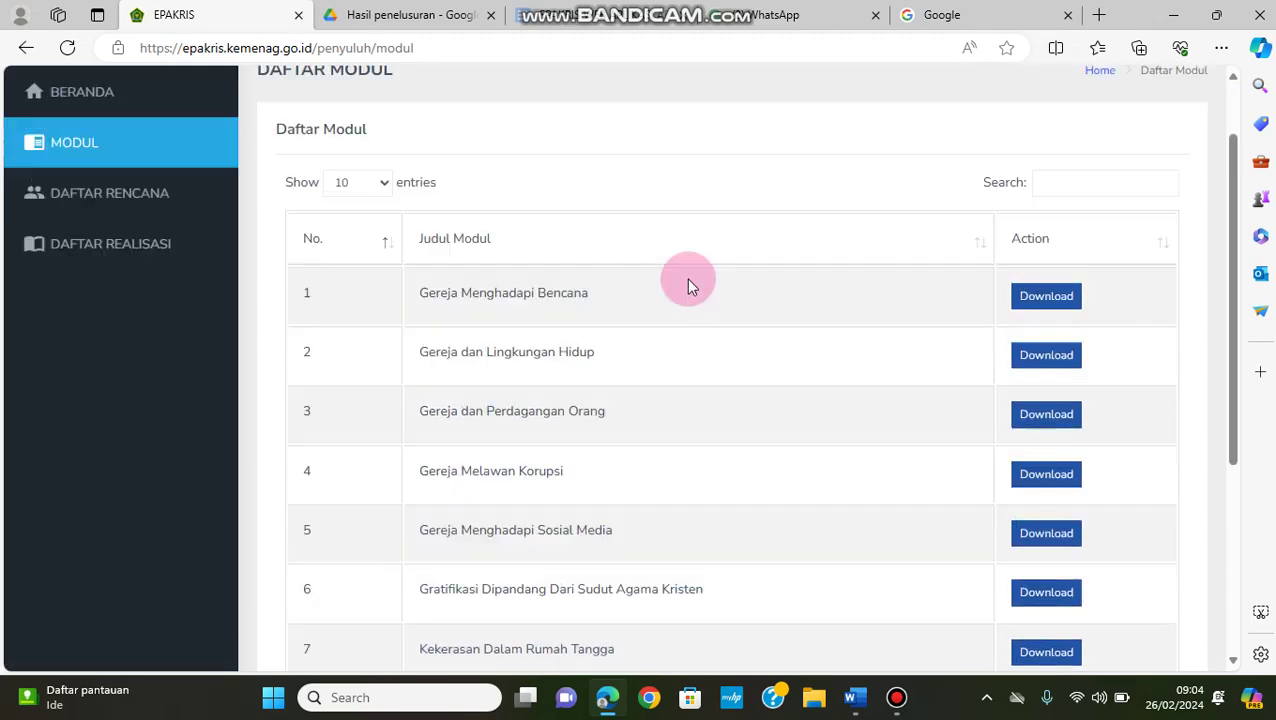
{"action": "scroll", "coordinate": [616, 405], "scroll_direction": "down", "scroll_amount": 3}
{"action": "scroll", "coordinate": [617, 405], "scroll_direction": "down", "scroll_amount": 3}
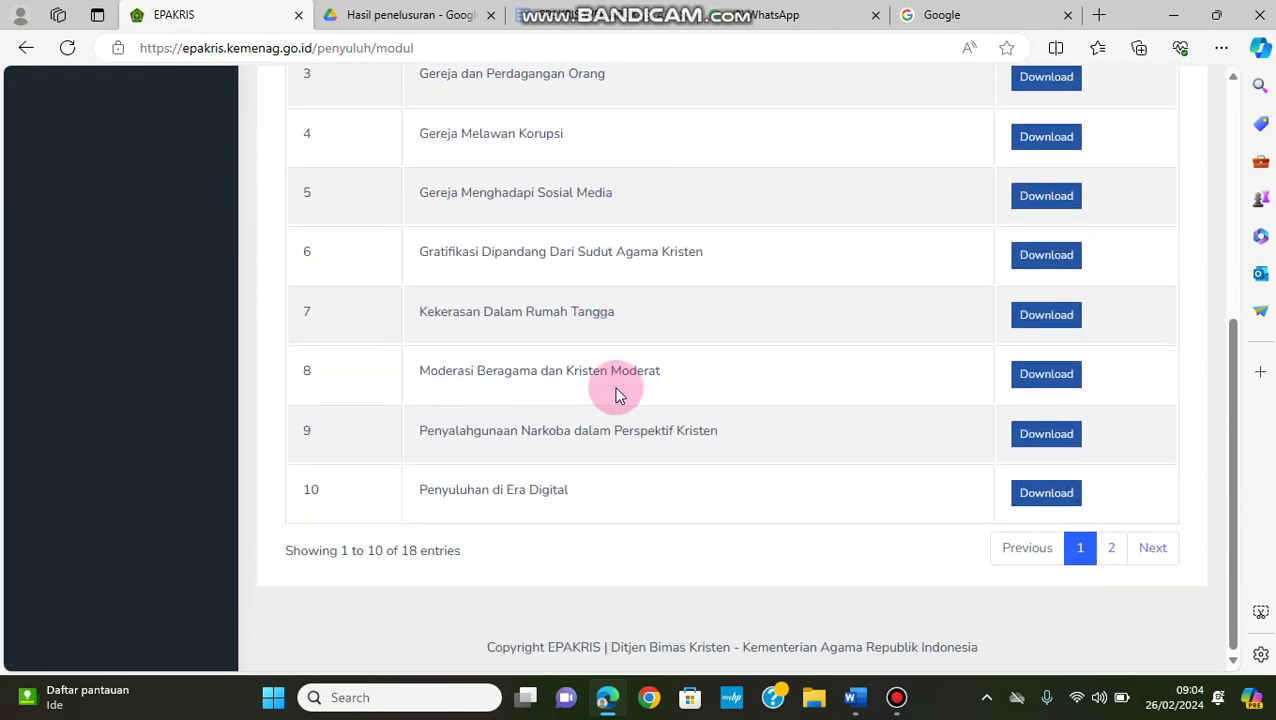
{"action": "scroll", "coordinate": [612, 380], "scroll_direction": "up", "scroll_amount": 5}
{"action": "scroll", "coordinate": [612, 380], "scroll_direction": "down", "scroll_amount": 5}
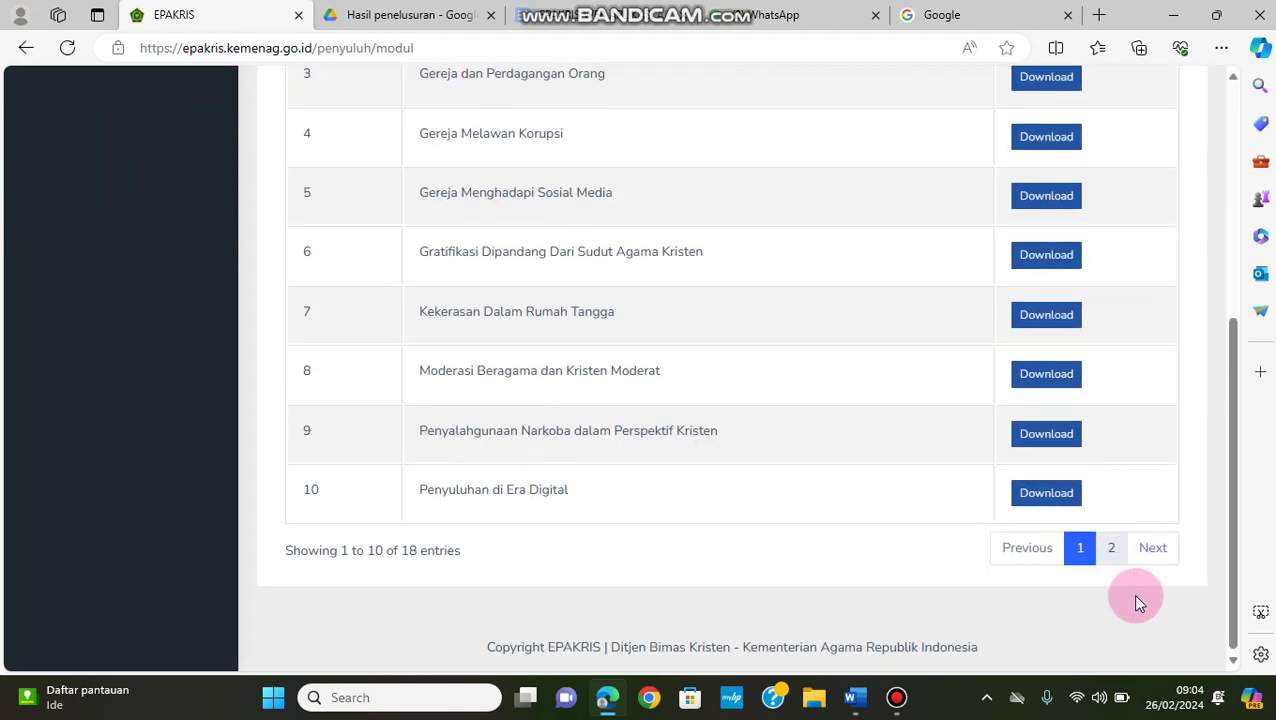
{"action": "left_click", "coordinate": [1111, 550]}
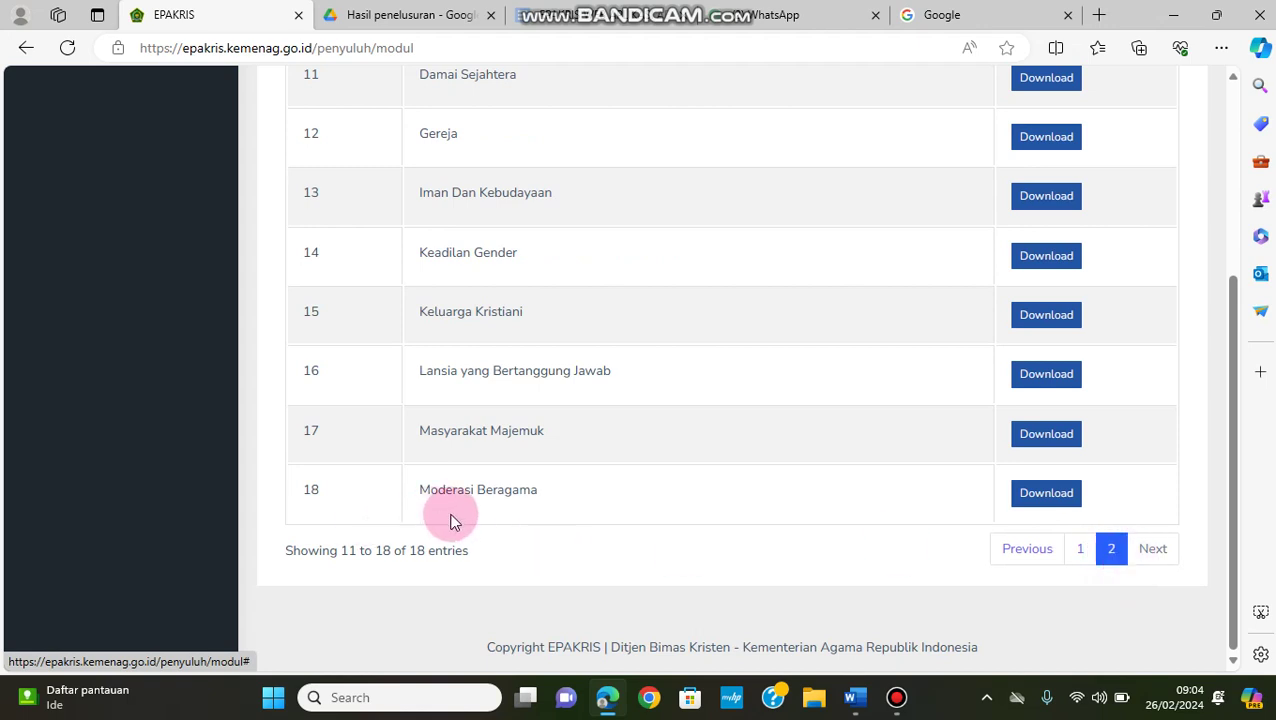
{"action": "scroll", "coordinate": [600, 475], "scroll_direction": "up", "scroll_amount": 3}
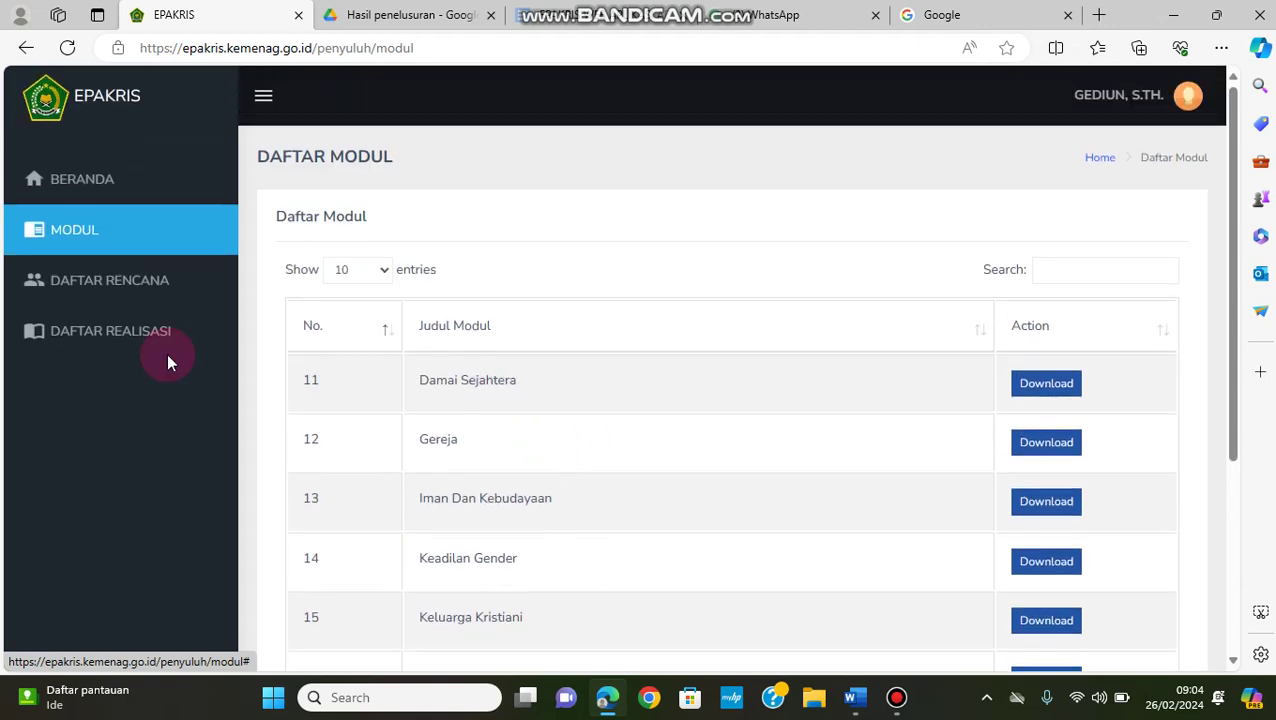
From DAFTAR RENCANA, start a new plan via + Tambah Rencana and expand the Jenis Kegiatan dropdown
{"action": "left_click", "coordinate": [112, 289]}
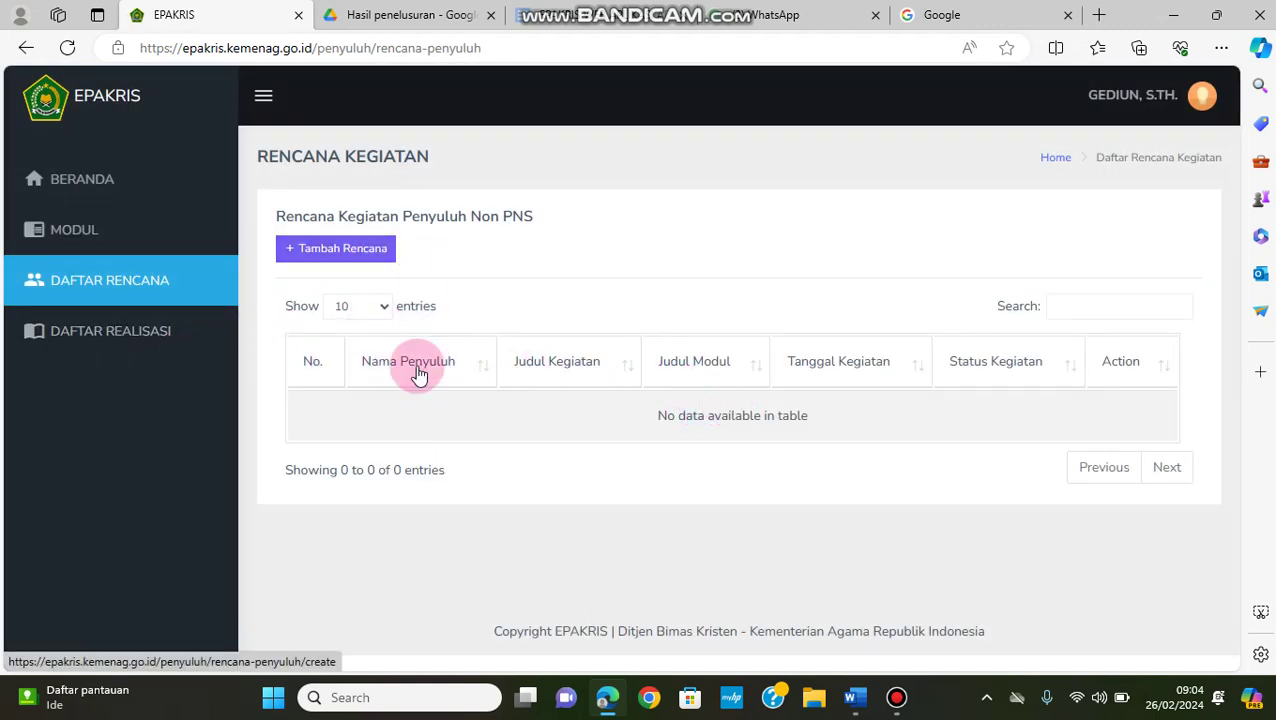
{"action": "left_click", "coordinate": [358, 254]}
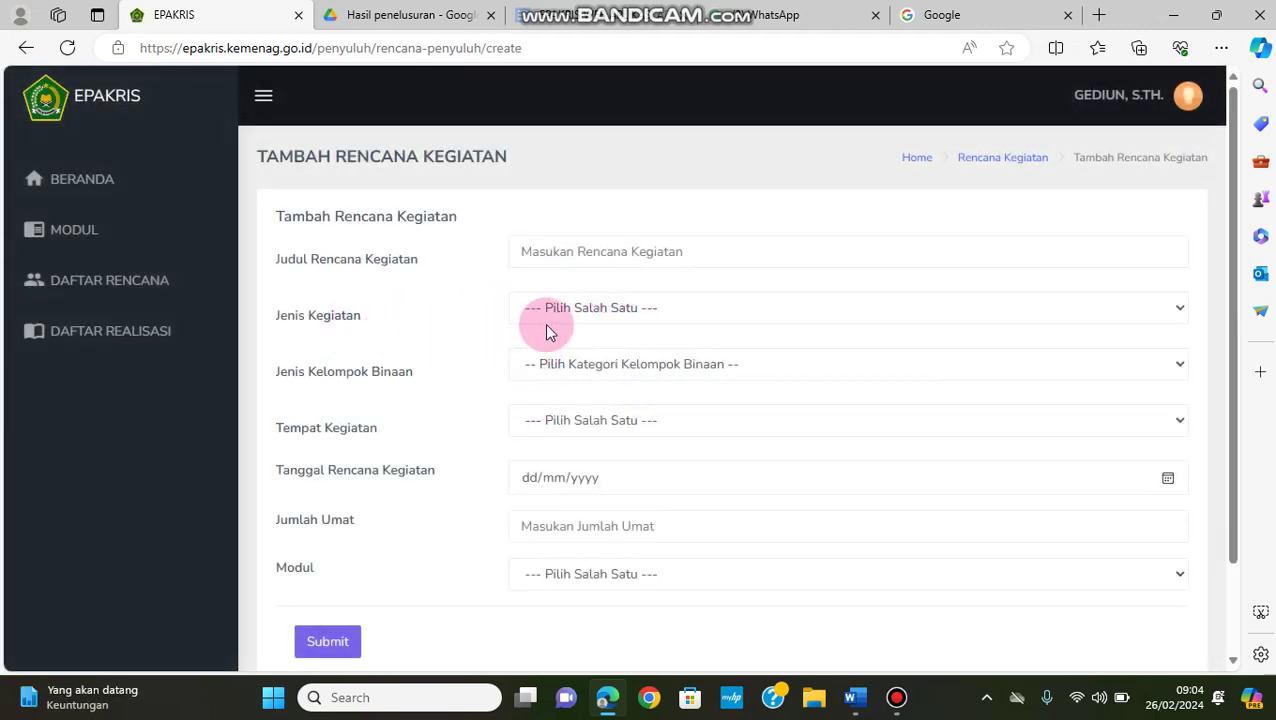
{"action": "left_click", "coordinate": [628, 312]}
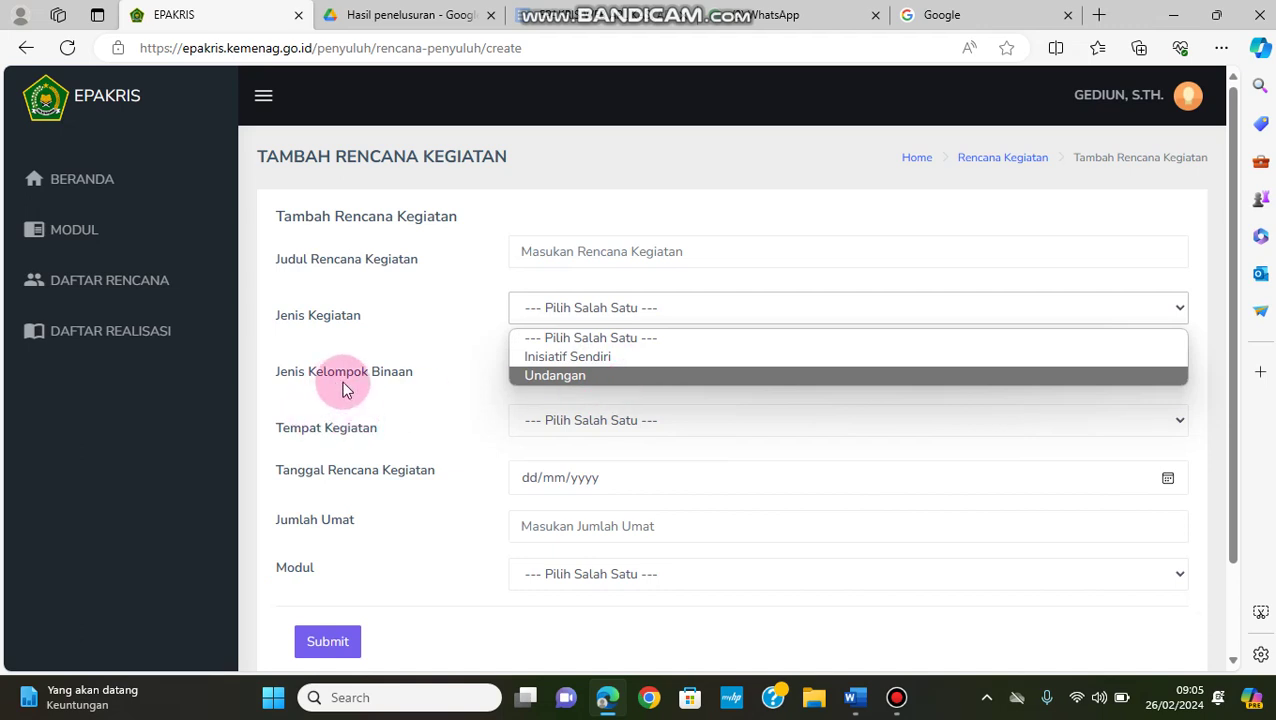
{"action": "left_click", "coordinate": [379, 378]}
{"action": "left_click", "coordinate": [568, 366]}
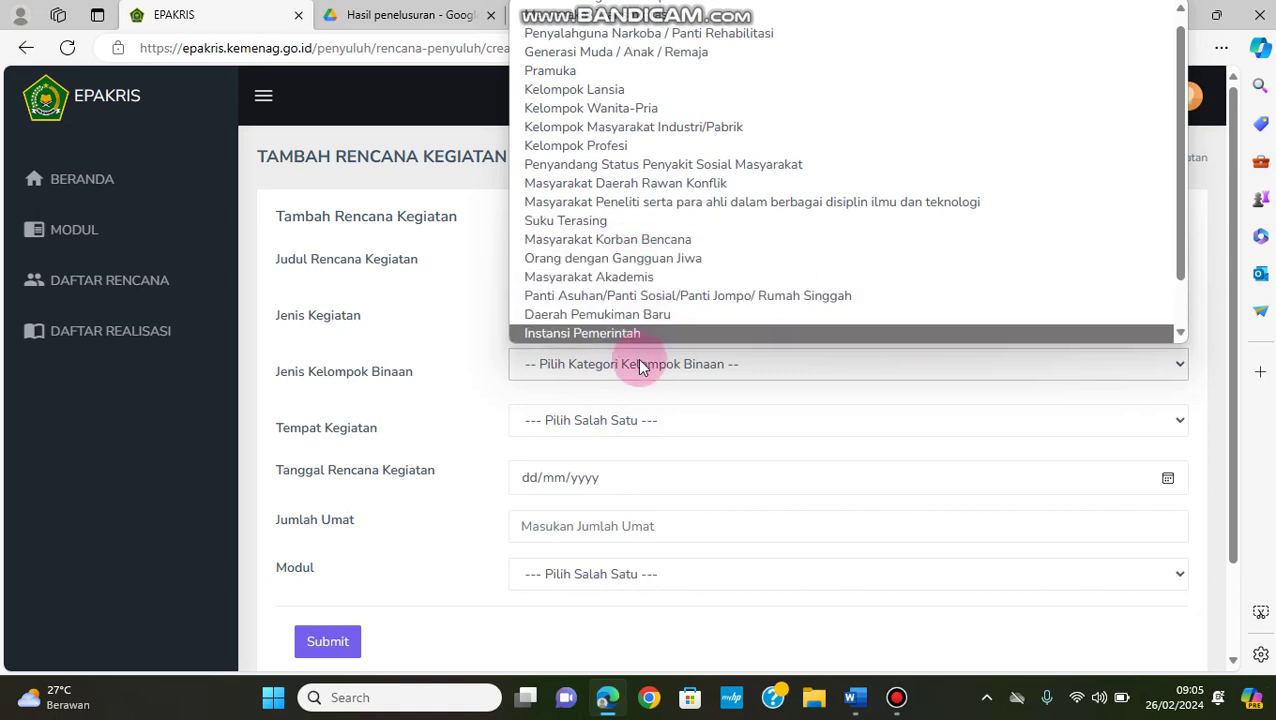
{"action": "left_click", "coordinate": [430, 332]}
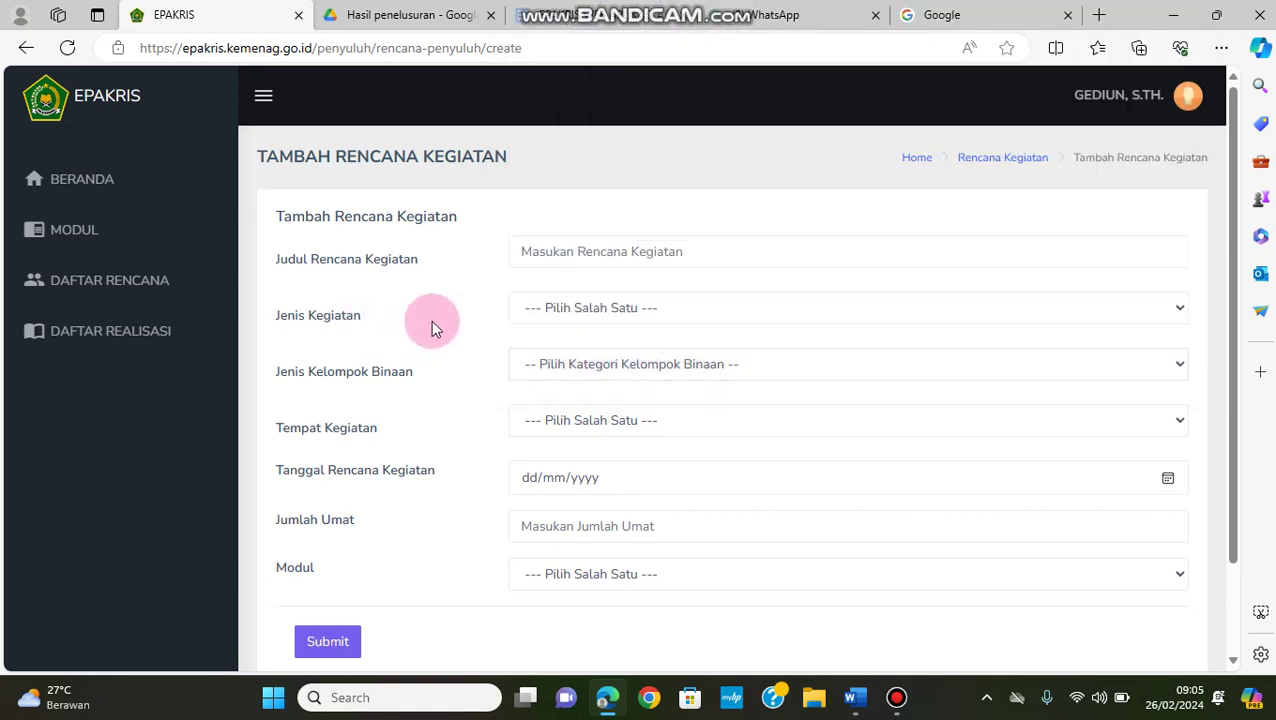
{"action": "left_click", "coordinate": [576, 316]}
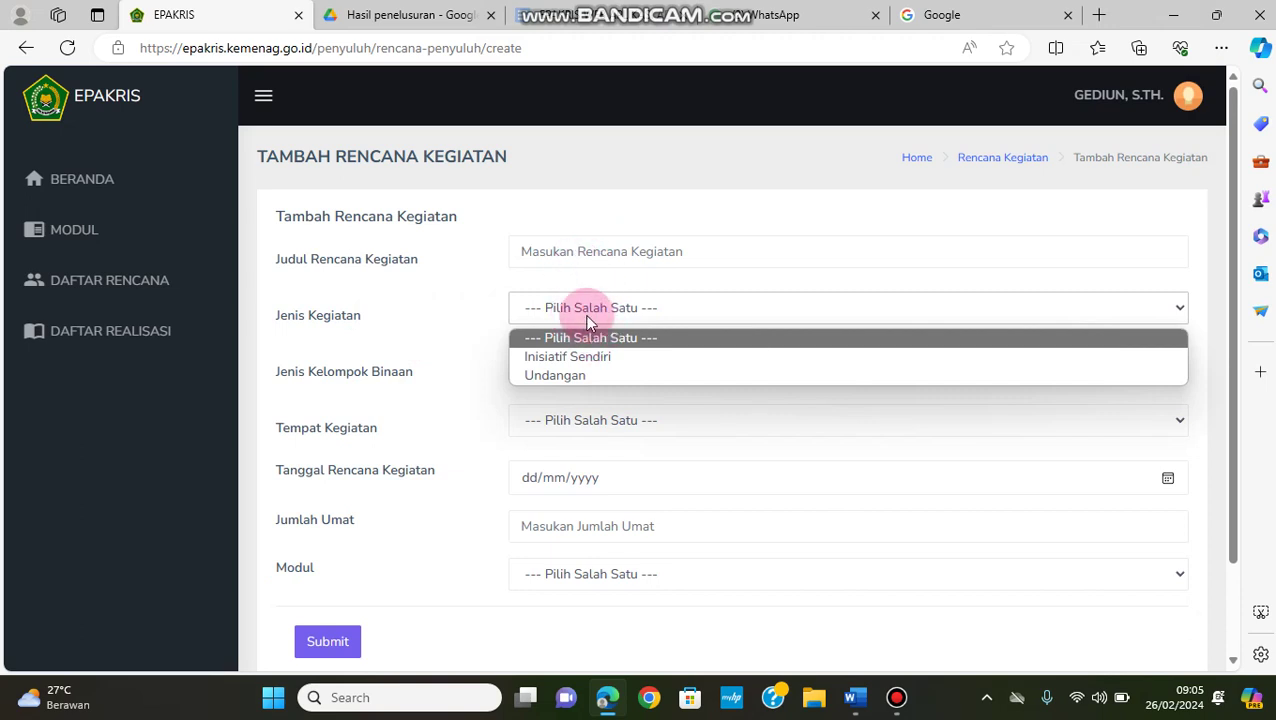
{"action": "left_click", "coordinate": [408, 383]}
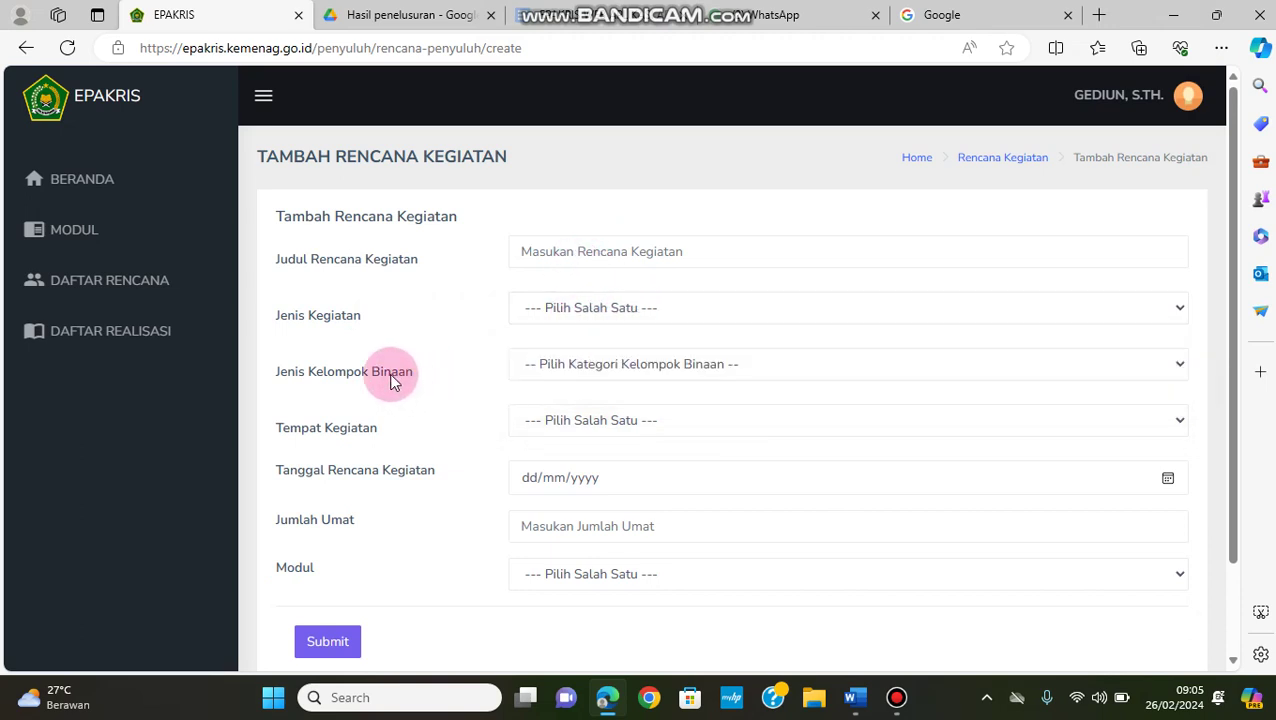
{"action": "left_click", "coordinate": [621, 363]}
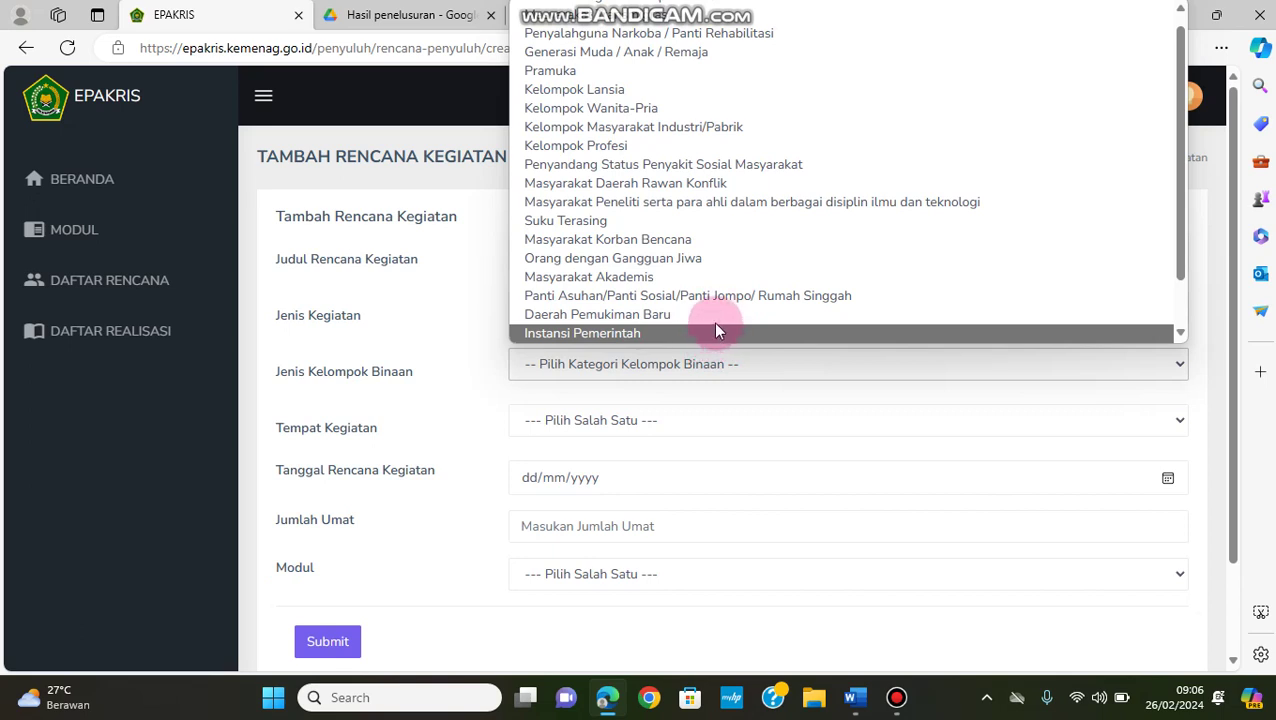
{"action": "left_click", "coordinate": [700, 400]}
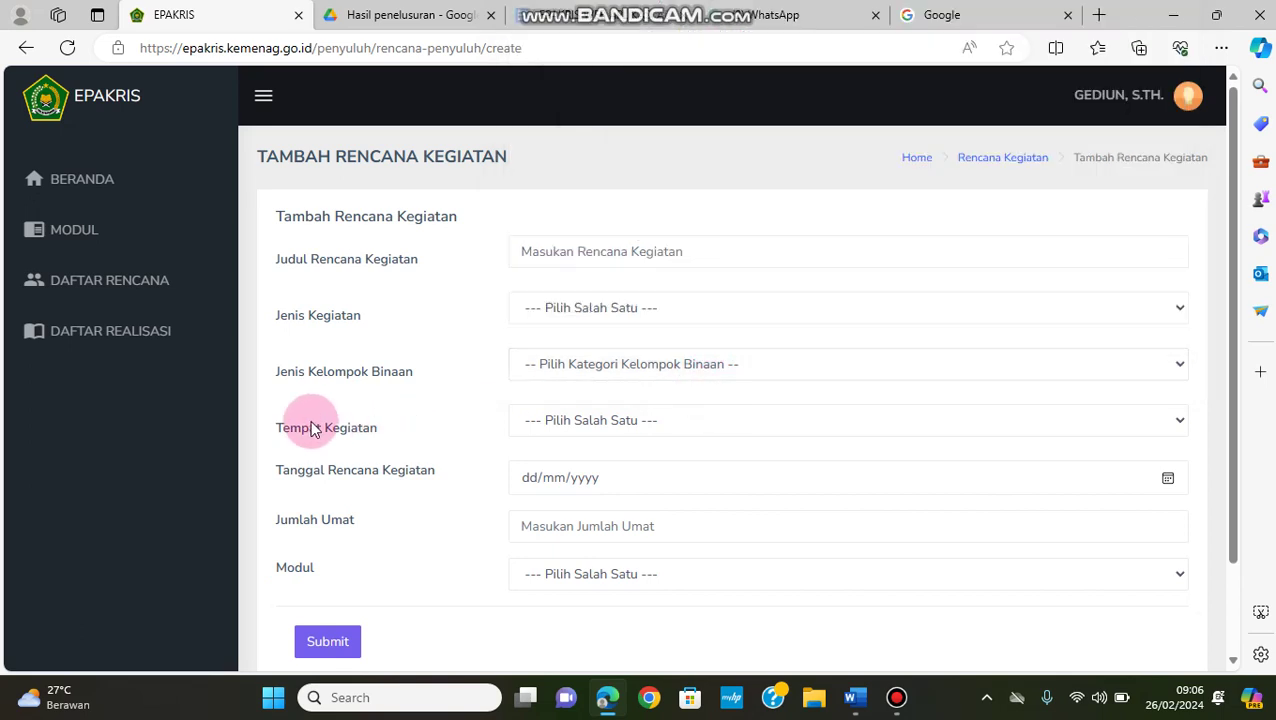
{"action": "left_click", "coordinate": [625, 425]}
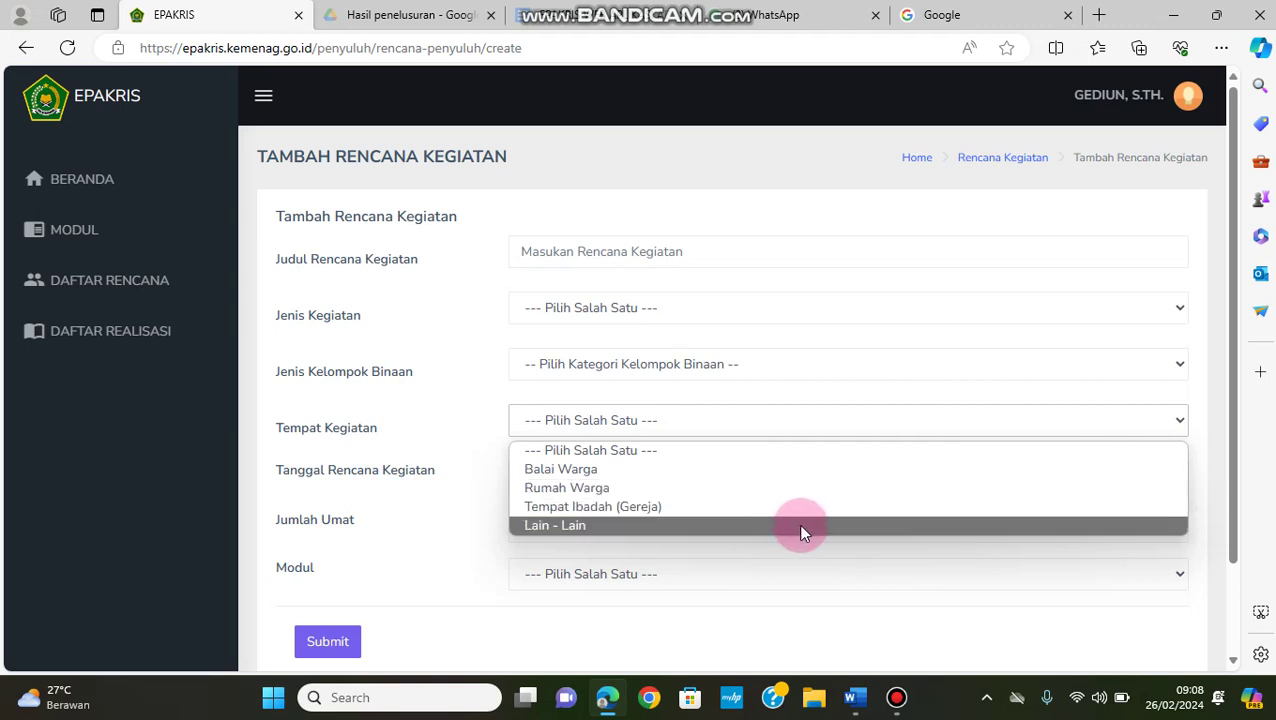
{"action": "left_click", "coordinate": [390, 492]}
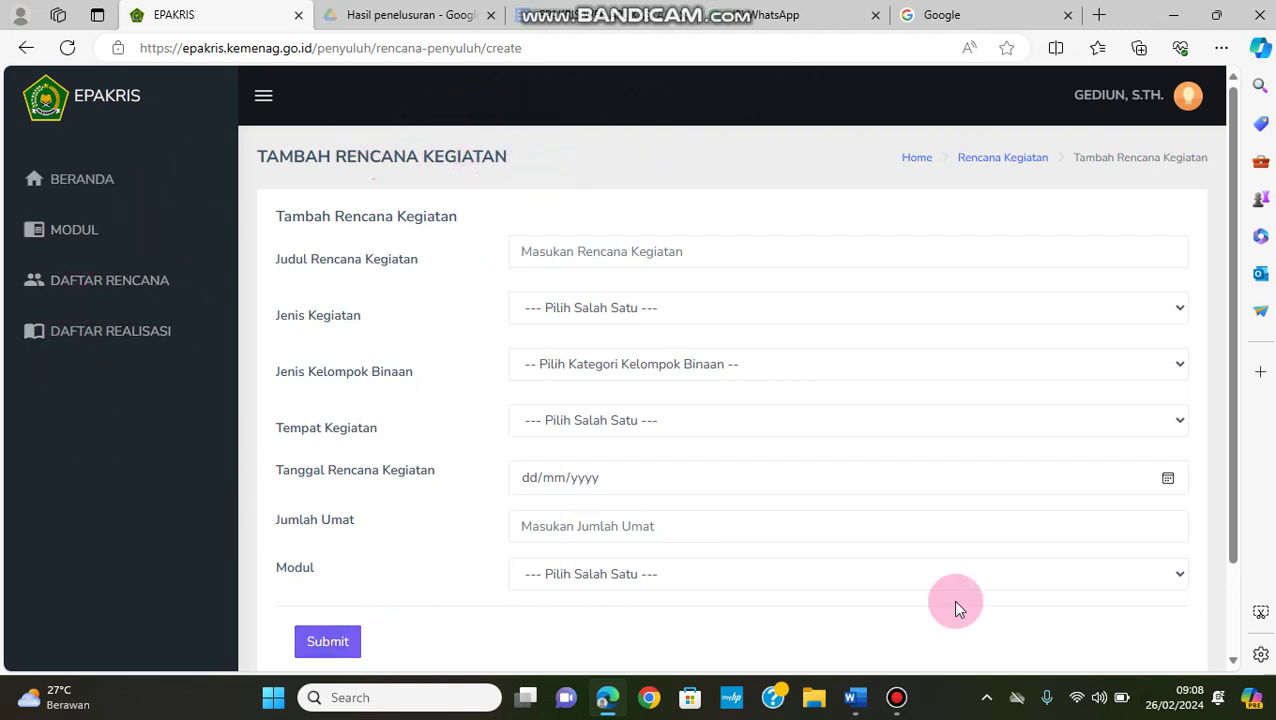
{"action": "left_click_drag", "start_coordinate": [1243, 333], "coordinate": [1230, 307]}
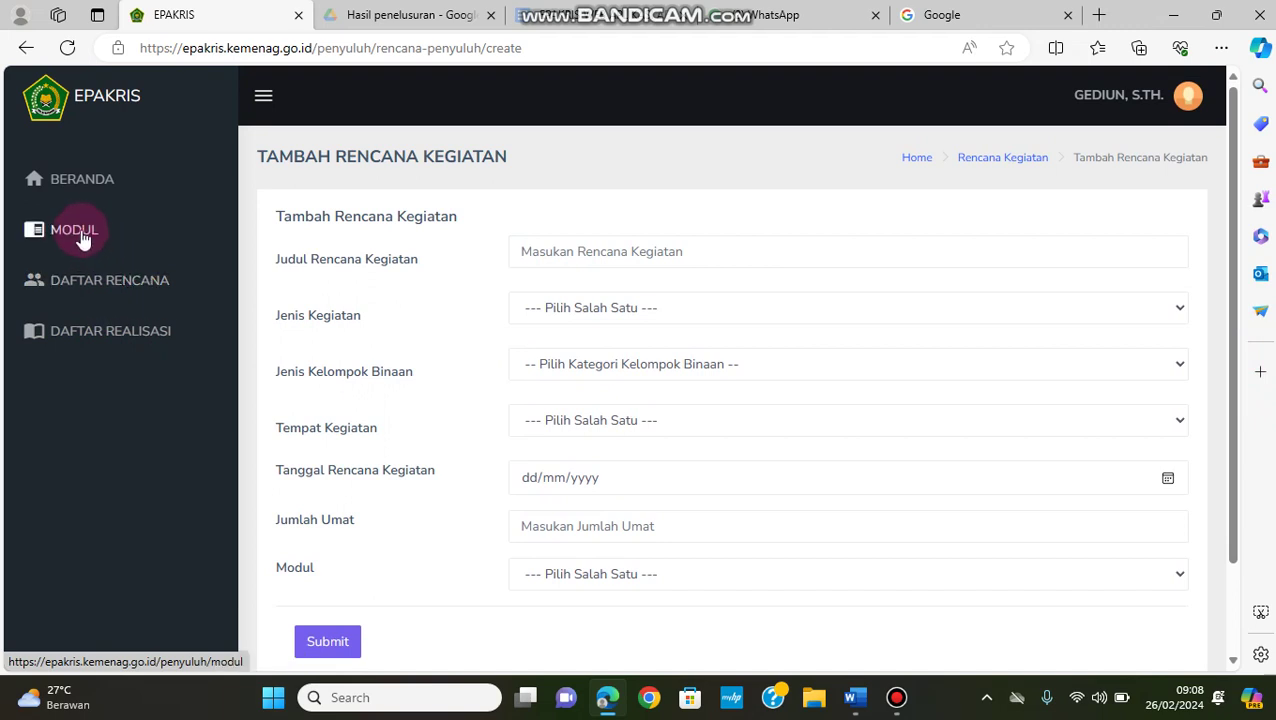
Go through MODUL and DAFTAR RENCANA to the empty DAFTAR REALISASI page
{"action": "left_click", "coordinate": [48, 233]}
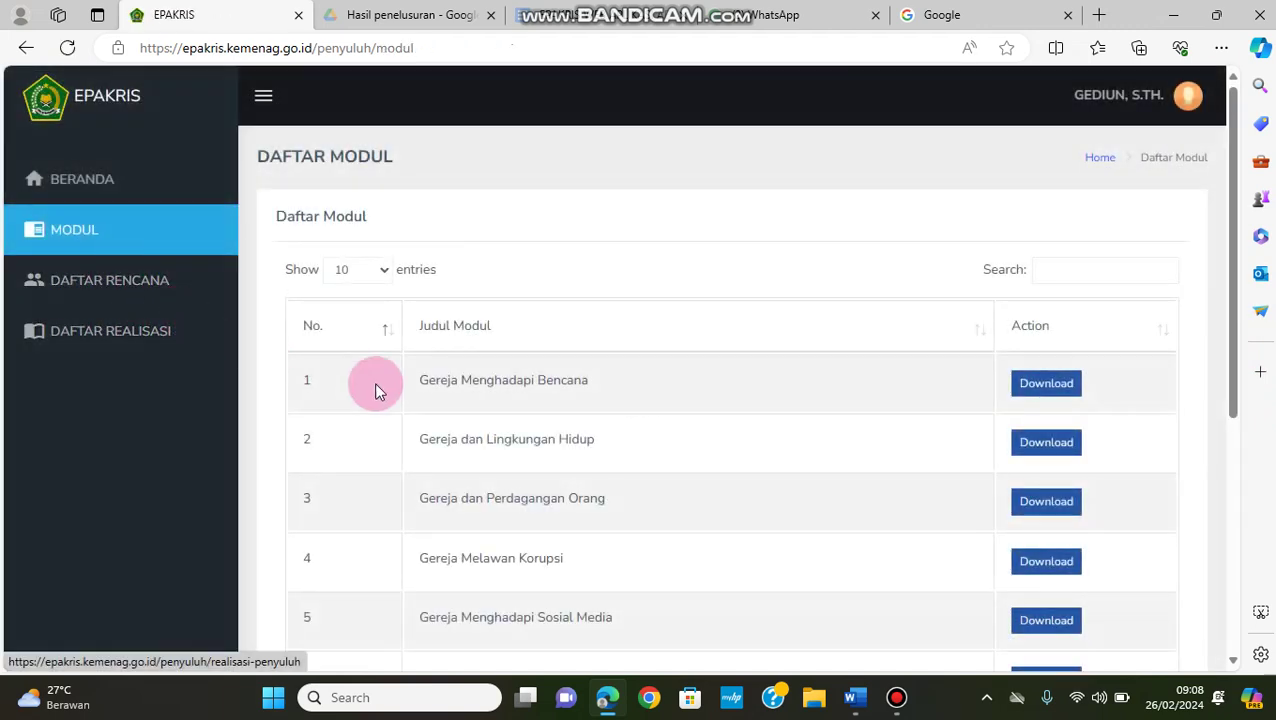
{"action": "left_click", "coordinate": [120, 284]}
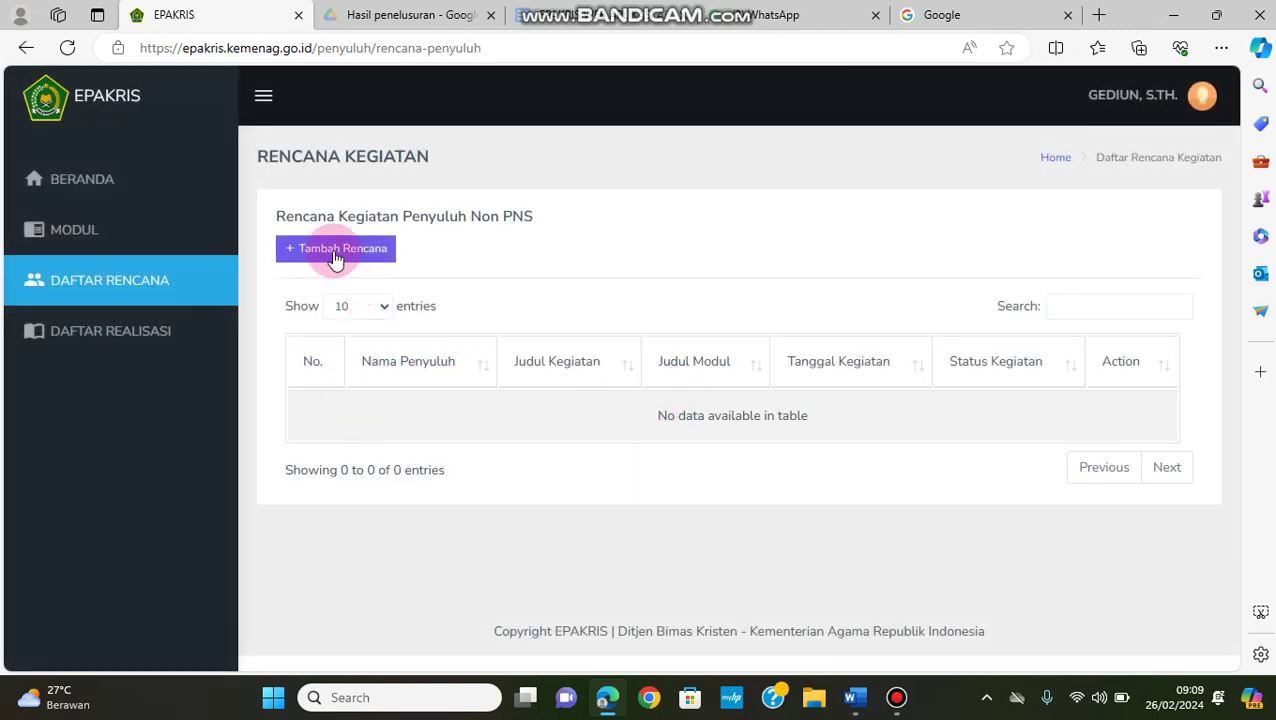
{"action": "left_click", "coordinate": [155, 338]}
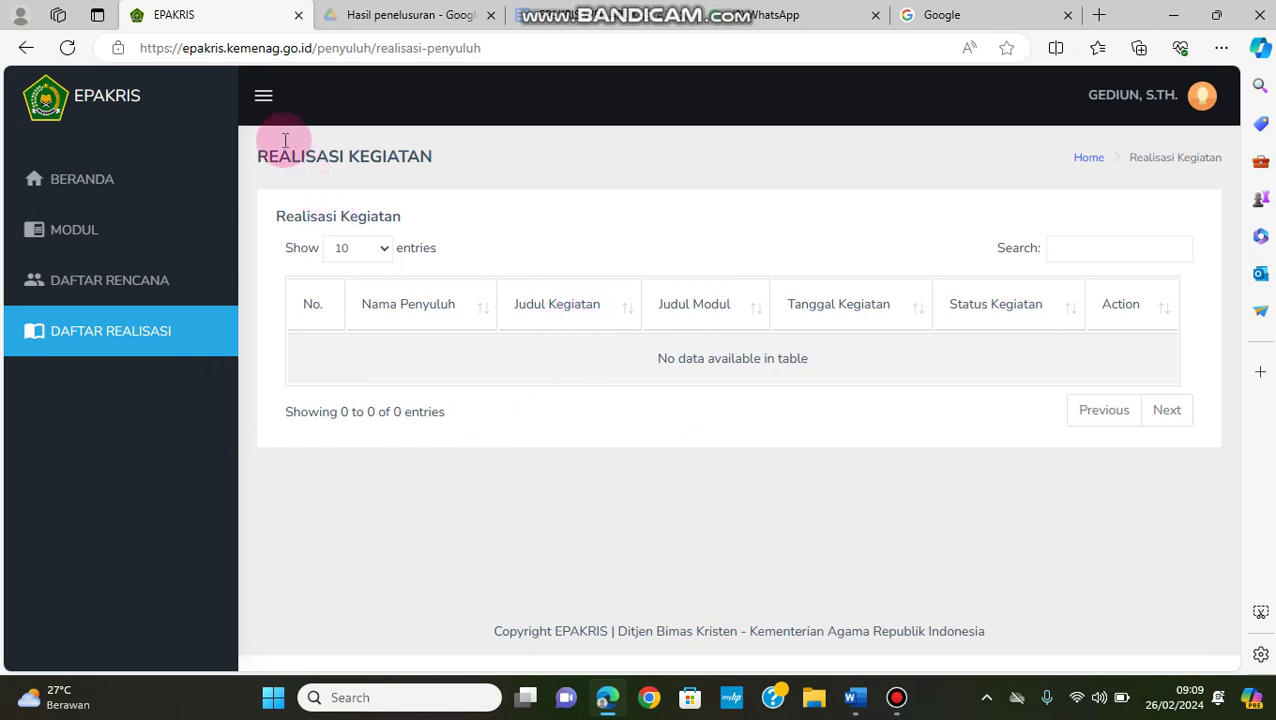
{"action": "left_click", "coordinate": [263, 95]}
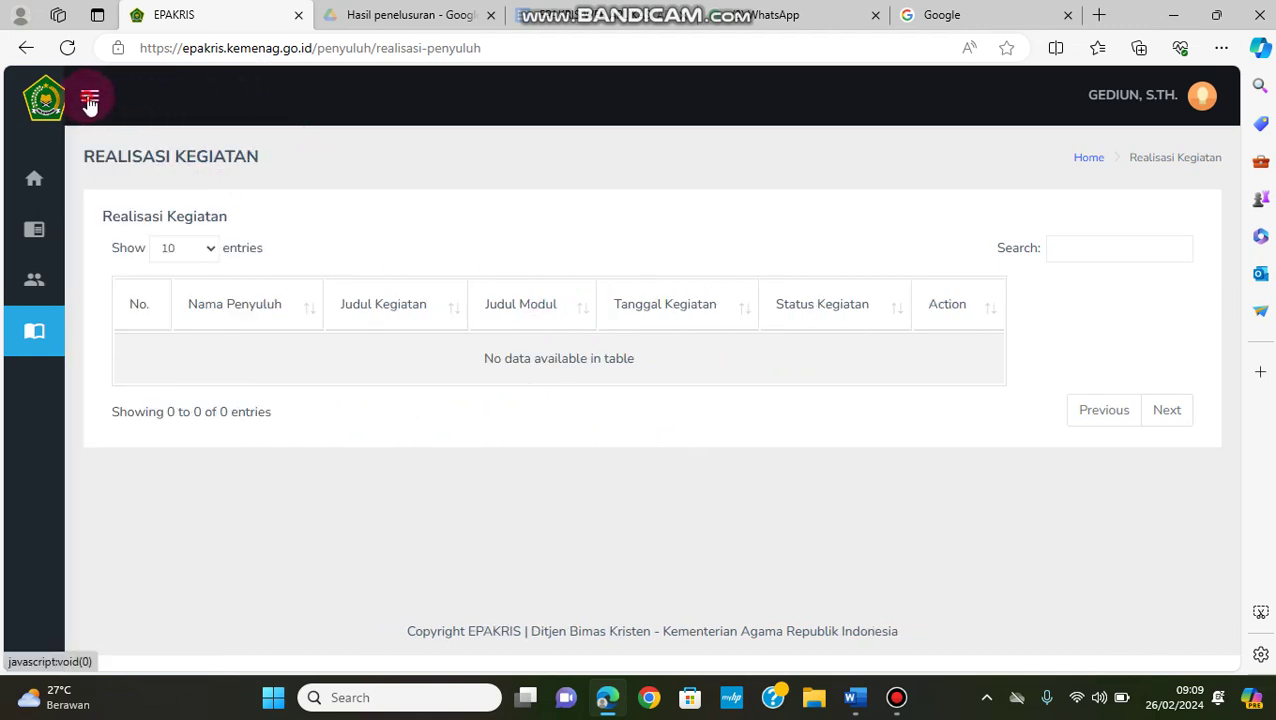
{"action": "left_click", "coordinate": [87, 101]}
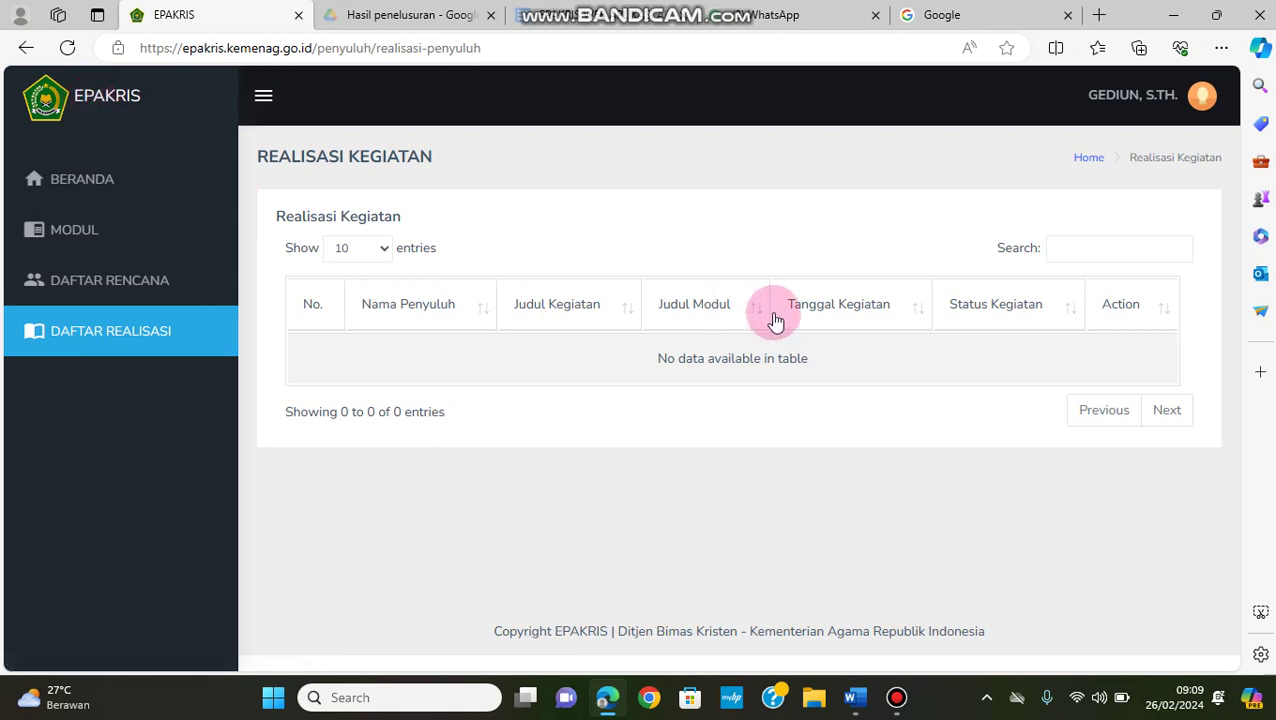